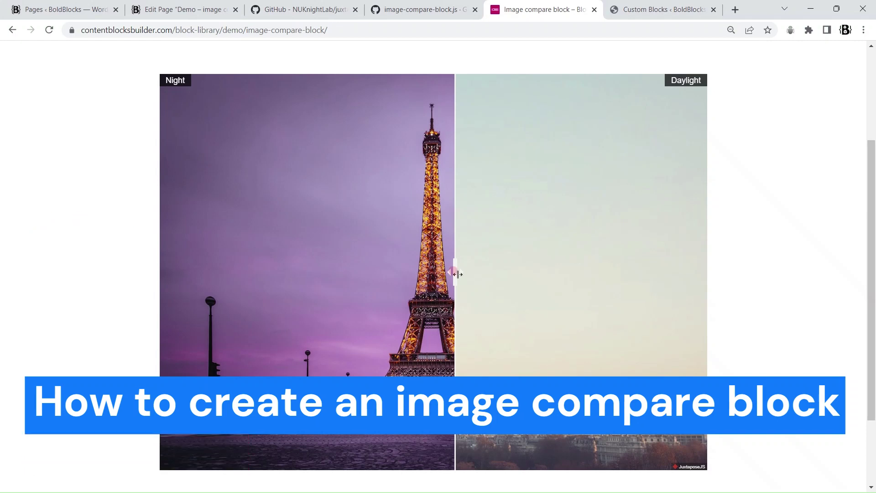
- Try the demo comparison slider, then bring up the NUKnightLab/juxtapose GitHub README
mouse_move(459, 274)
left_mouse_down()
mouse_move(661, 283)
mouse_move(407, 236)
mouse_move(424, 237)
left_mouse_up()
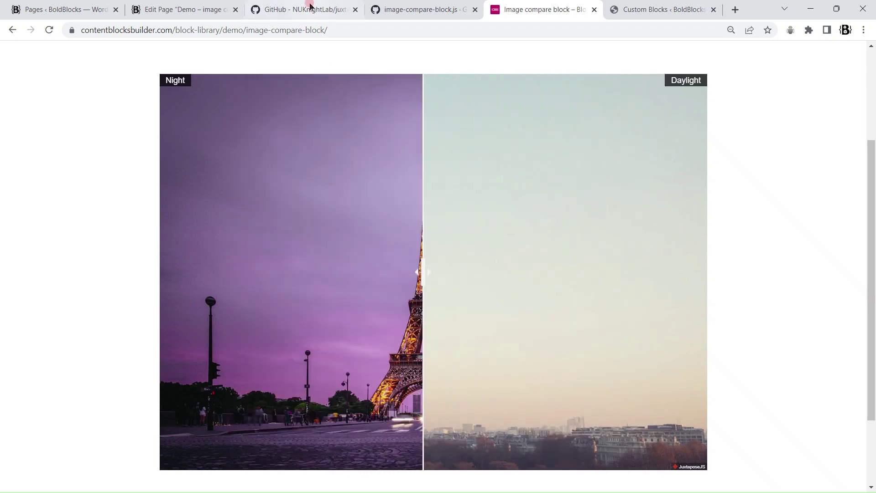
left_click(308, 10)
mouse_move(249, 62)
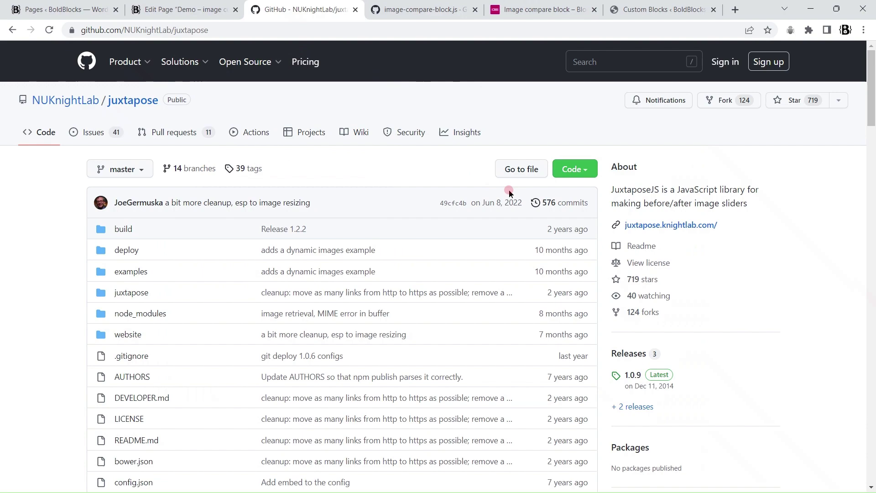
scroll(678, 240, "down", 1)
scroll(678, 240, "down", 3)
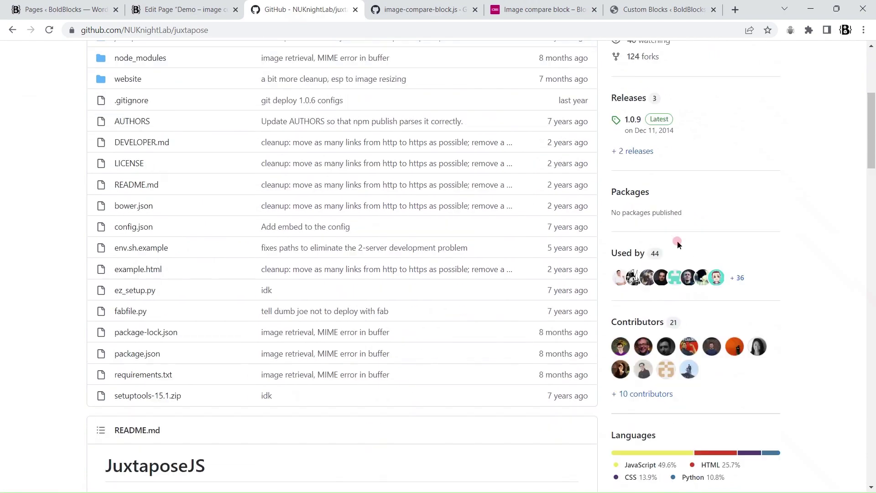
scroll(676, 242, "down", 2)
scroll(676, 247, "down", 3)
scroll(336, 210, "down", 1)
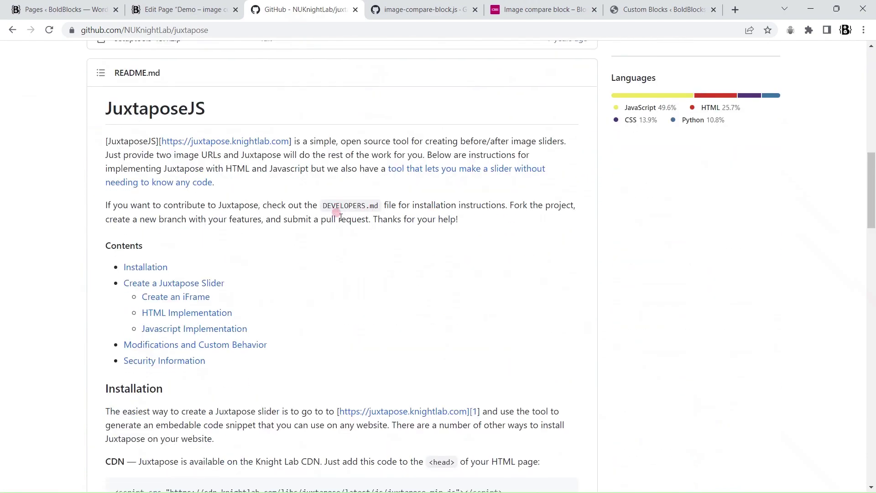
scroll(337, 212, "down", 6)
scroll(336, 215, "down", 3)
scroll(340, 216, "down", 3)
scroll(340, 216, "down", 1)
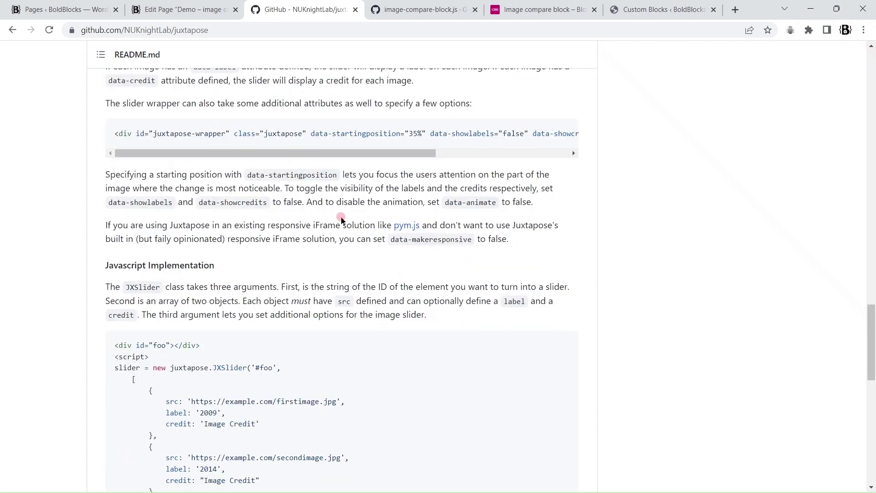
scroll(340, 218, "down", 5)
scroll(342, 219, "down", 2)
scroll(341, 221, "down", 2)
scroll(342, 220, "up", 4)
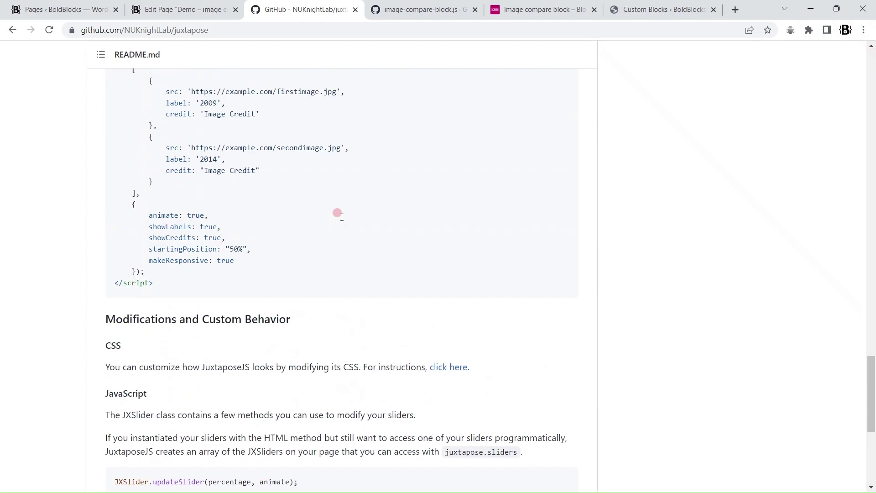
scroll(341, 217, "up", 2)
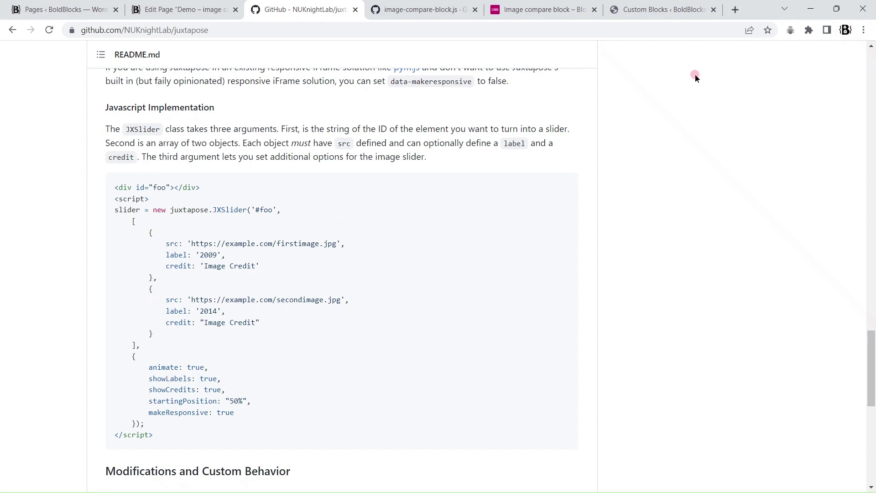
- Import the Image compare block from the Content Blocks Builder block library
left_click(638, 8)
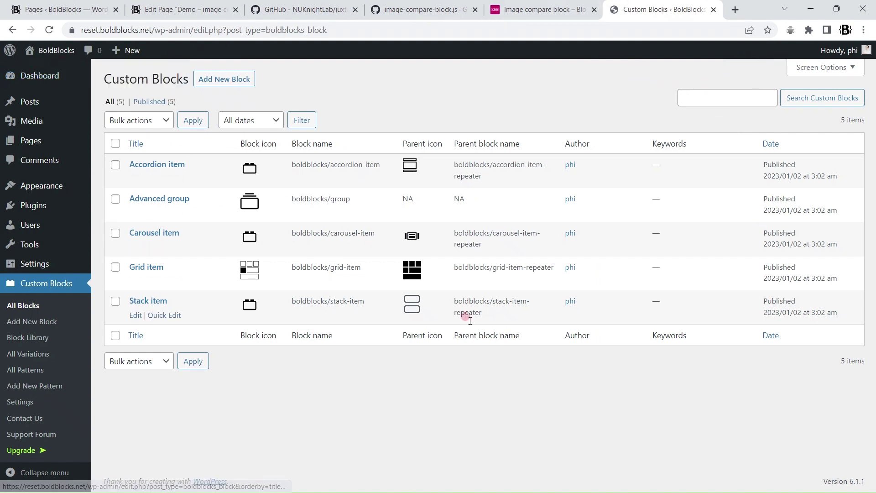
left_click(25, 338)
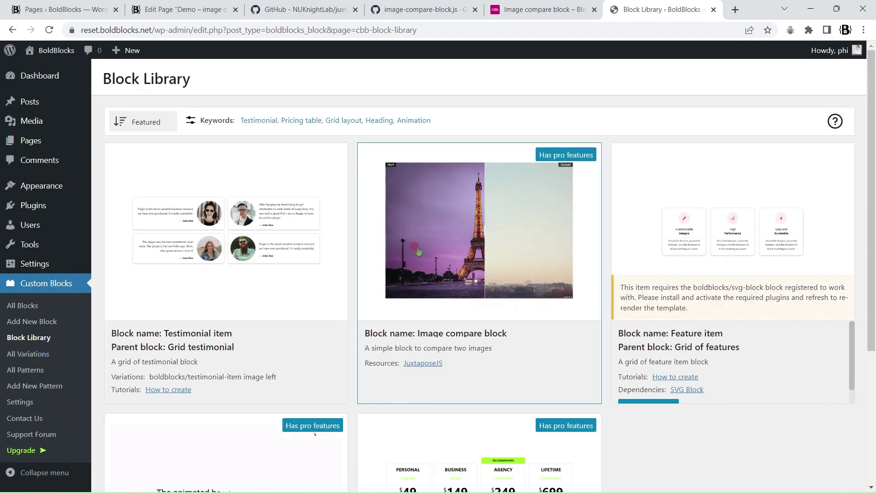
scroll(418, 251, "down", 3)
scroll(420, 254, "up", 3)
left_click(483, 216)
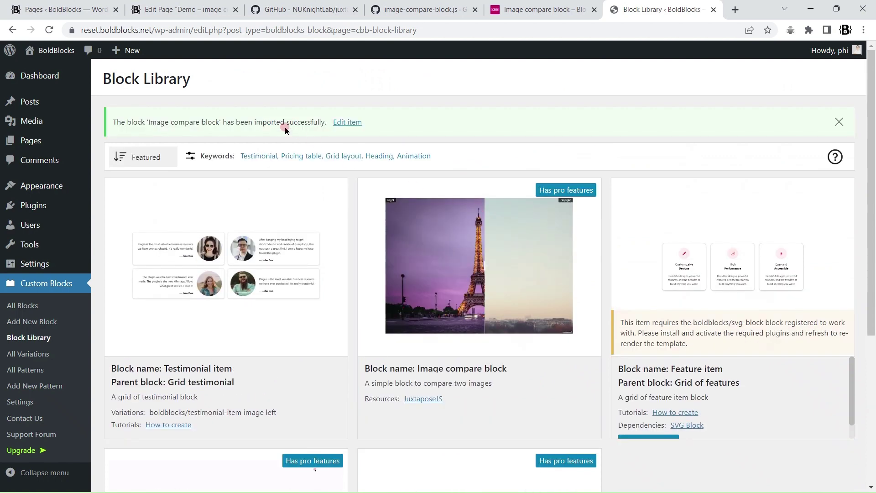
- Review the imported block's image1 and label1 attributes and its script and stylesheet panels
left_click(349, 123)
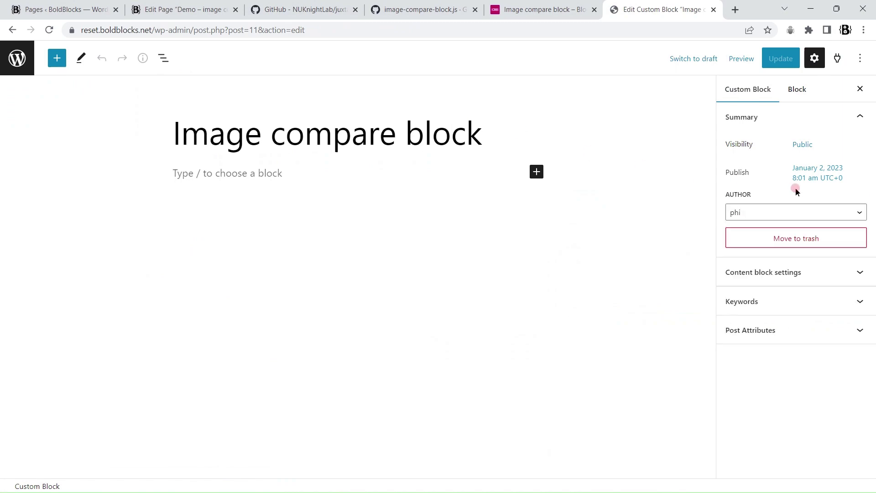
left_click(859, 274)
scroll(853, 274, "down", 5)
scroll(853, 274, "down", 5)
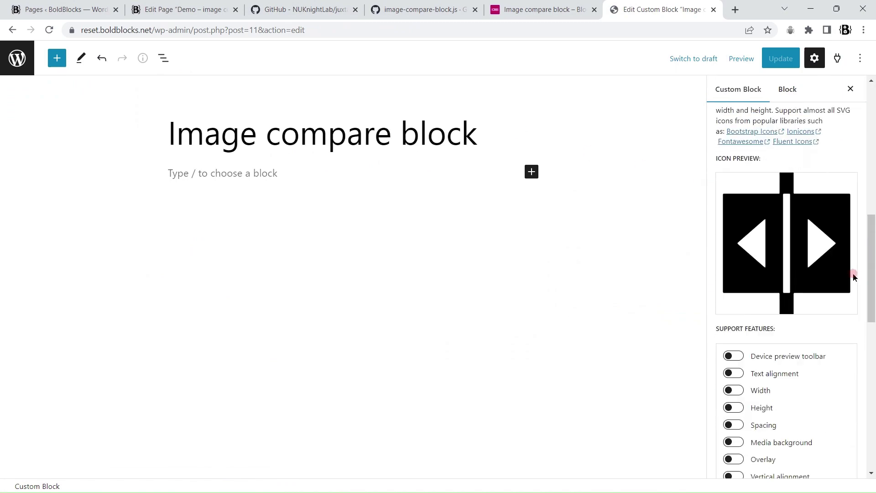
scroll(794, 250, "down", 5)
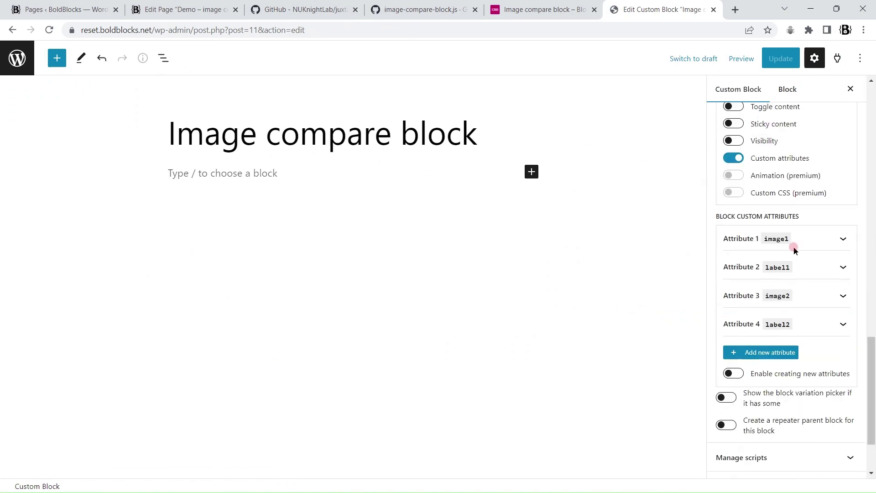
left_click(844, 239)
left_click(843, 267)
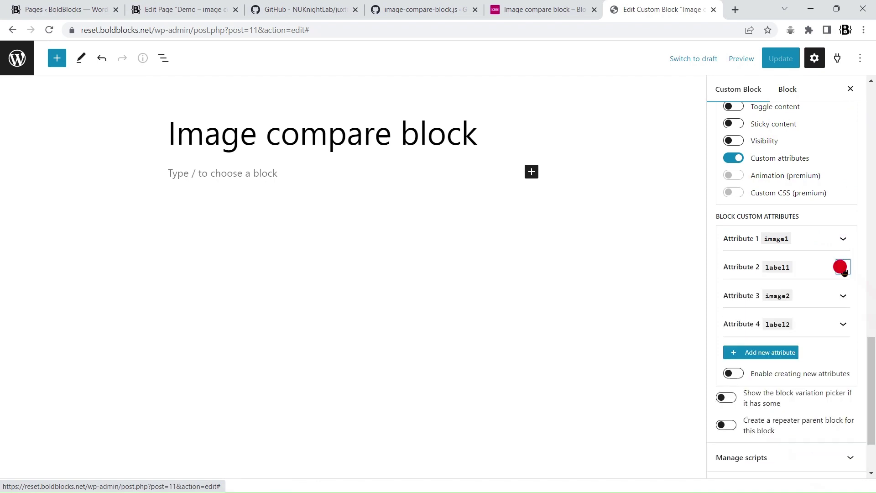
scroll(843, 270, "down", 2)
left_click(846, 364)
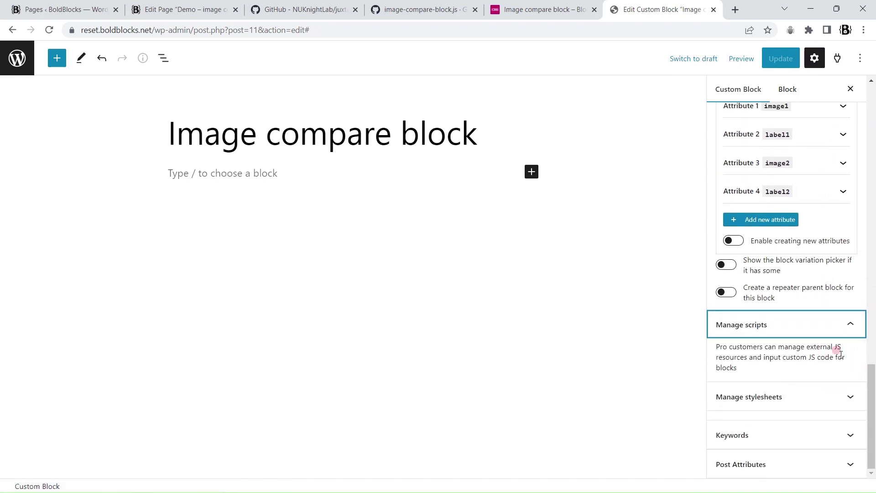
left_click(843, 397)
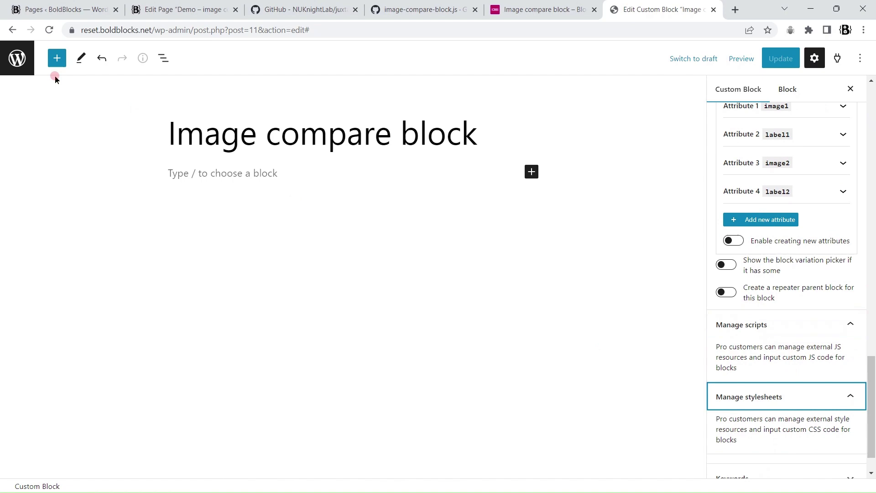
left_click(17, 58)
- Insert an Image compare block into the Sample Page
left_click(31, 140)
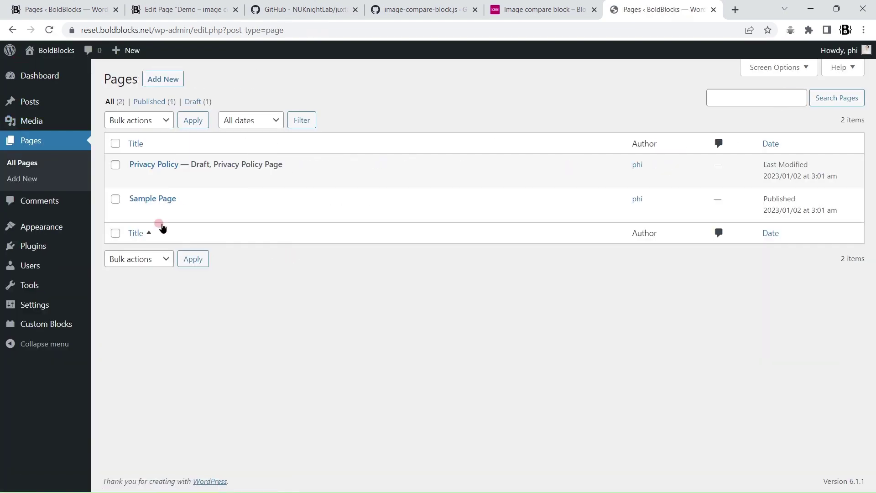
left_click(153, 198)
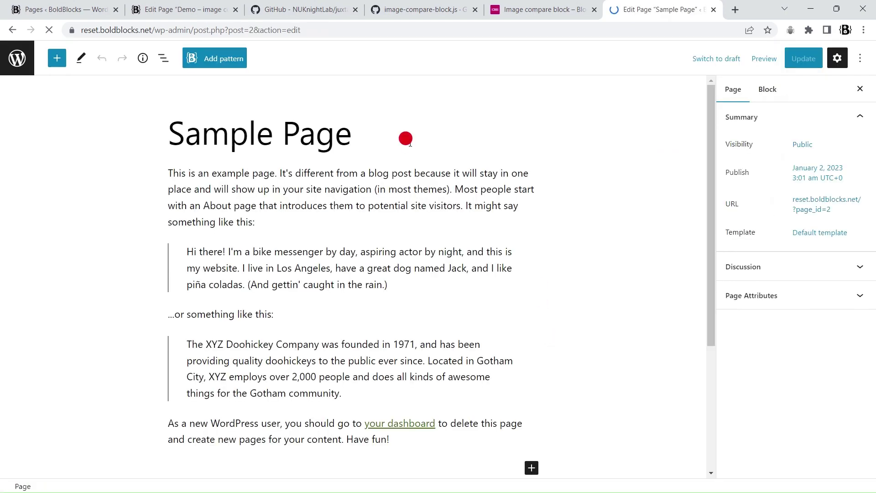
left_click(57, 58)
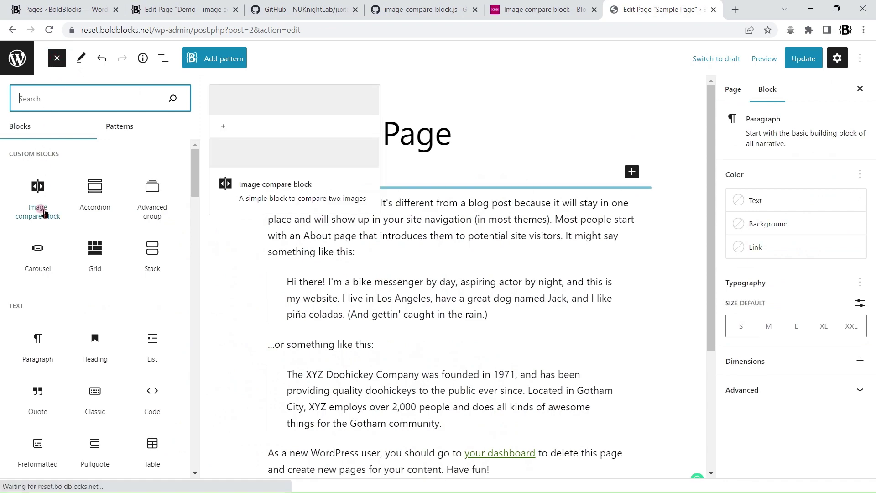
left_click(42, 198)
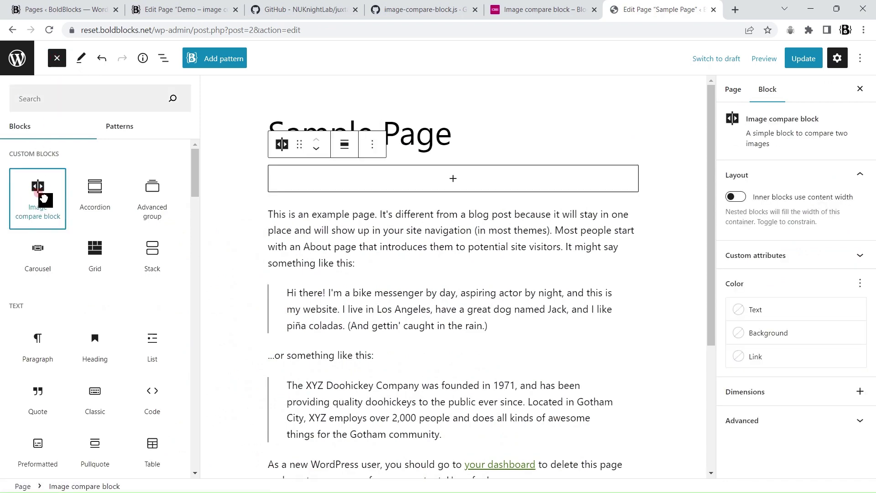
left_click(57, 59)
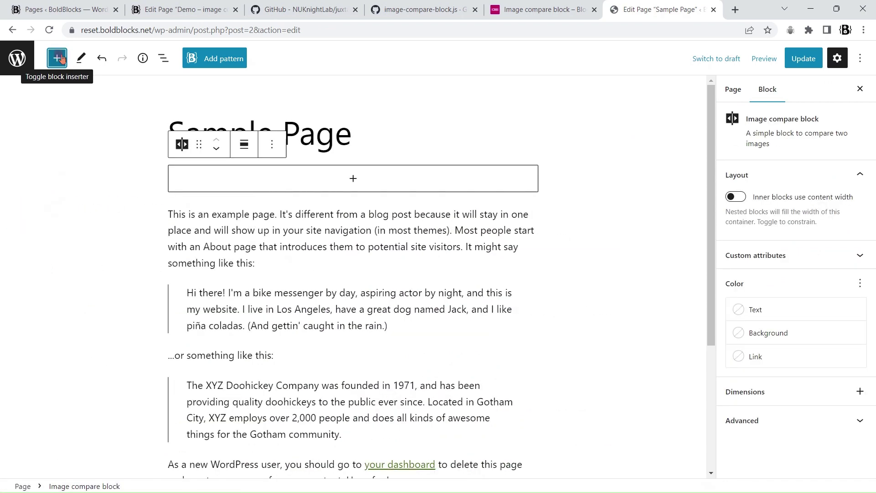
- Paste the first Unsplash photo URL from the gist into the block's image1 URL
left_click(861, 255)
left_click(850, 283)
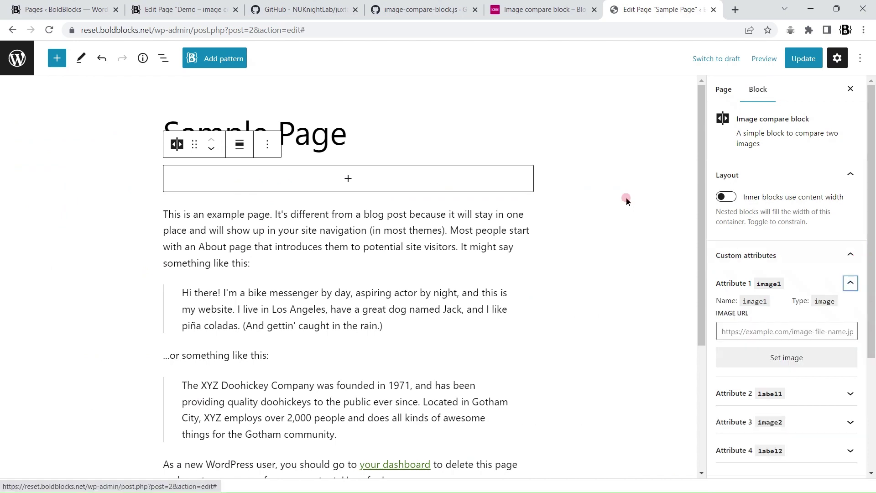
left_click(425, 10)
scroll(478, 197, "up", 10)
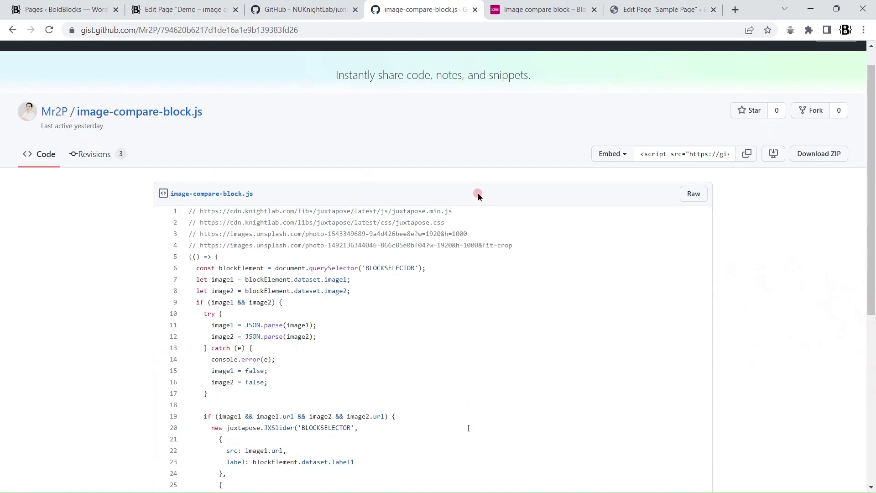
left_click_drag(200, 233, 478, 236)
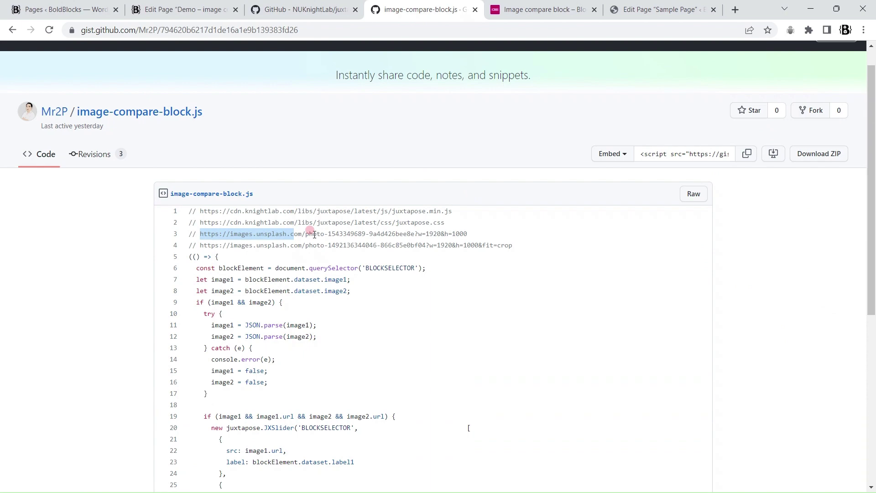
left_click(661, 5)
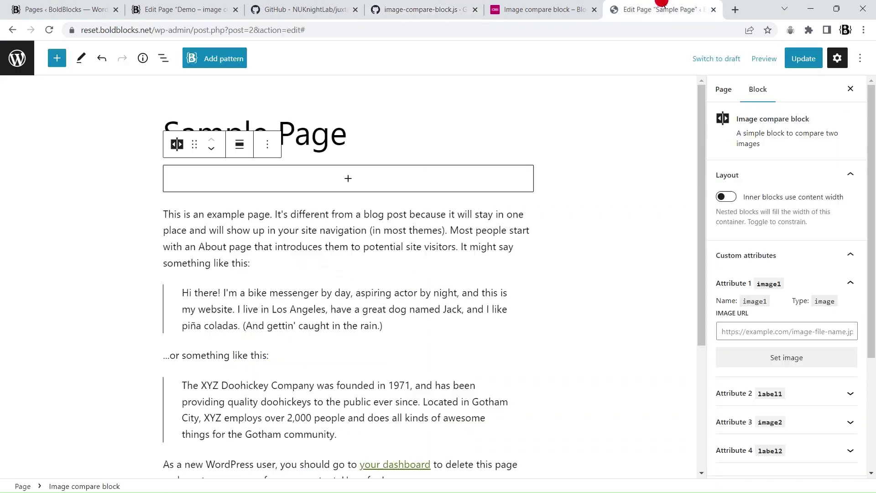
left_click(746, 332)
key("ctrl+v")
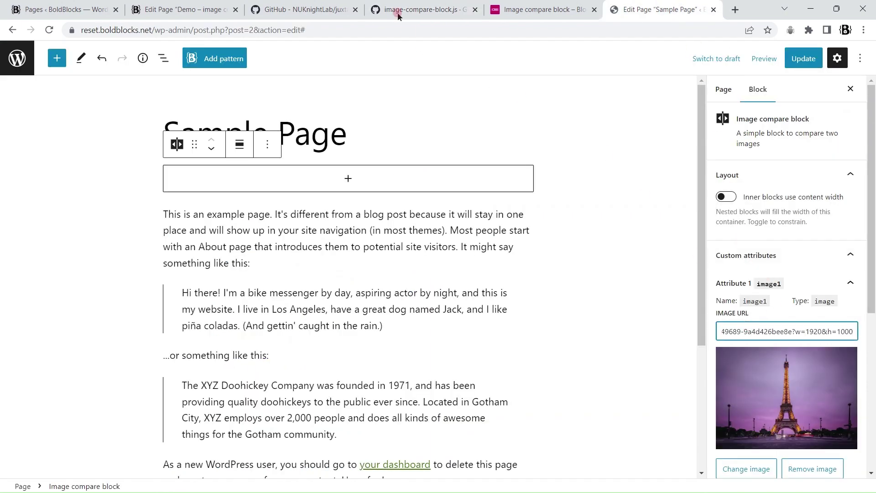
- Paste the second, daytime Unsplash photo URL from the gist into image2
left_click(398, 15)
mouse_move(199, 245)
left_mouse_down()
mouse_move(336, 256)
mouse_move(515, 250)
left_mouse_up()
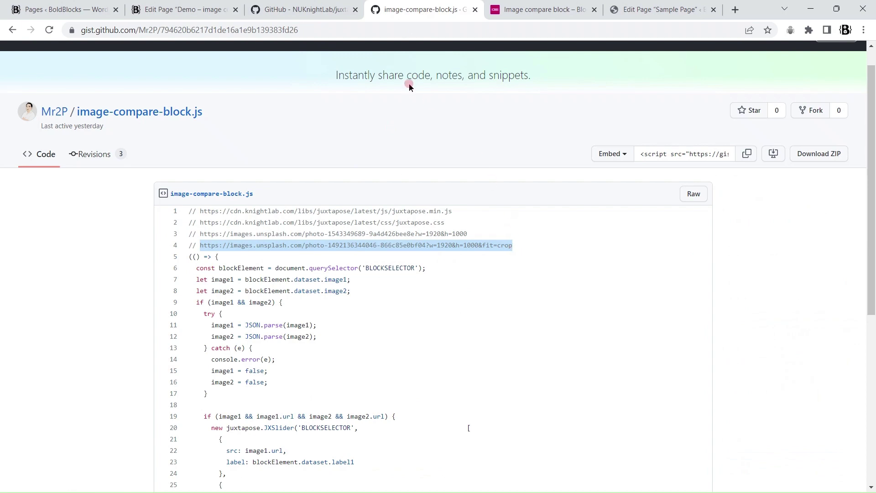
left_click(662, 10)
scroll(788, 273, "down", 3)
left_click(850, 259)
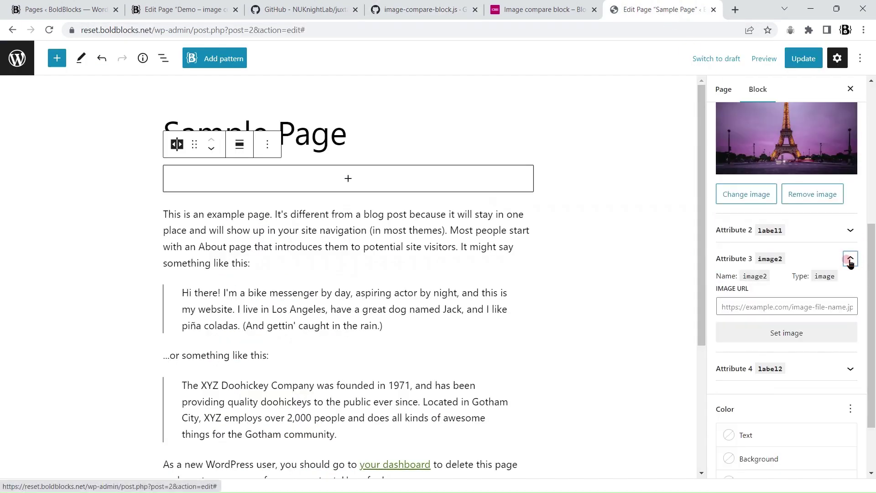
left_click(747, 306)
key("ctrl+v")
scroll(787, 294, "down", 2)
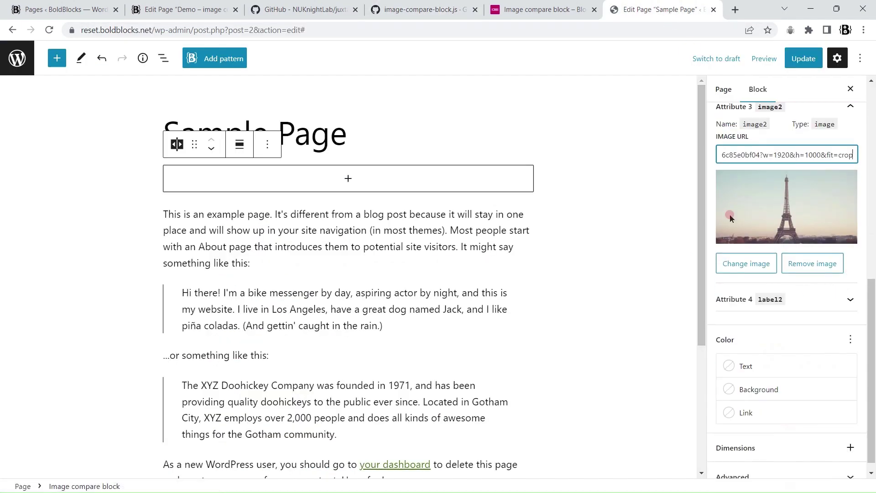
- Close the image2 chooser without picking media and update the Sample Page
left_click(748, 266)
left_click(100, 94)
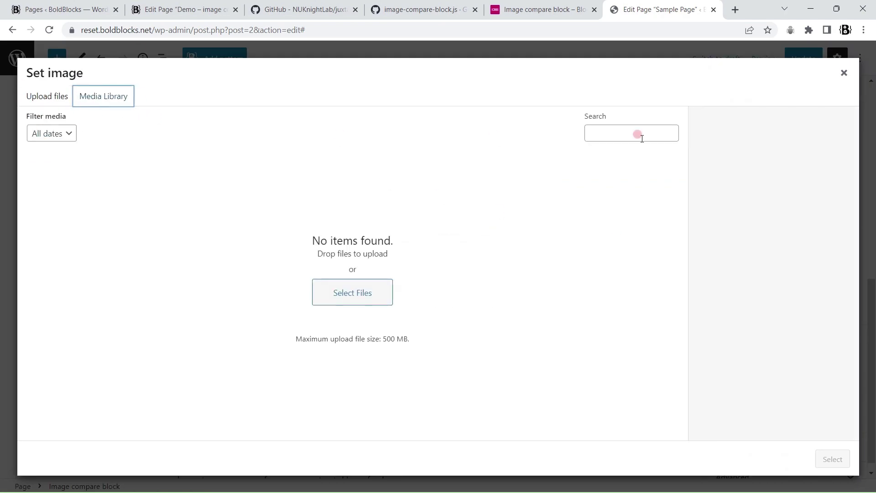
left_click(836, 79)
scroll(794, 270, "up", 1)
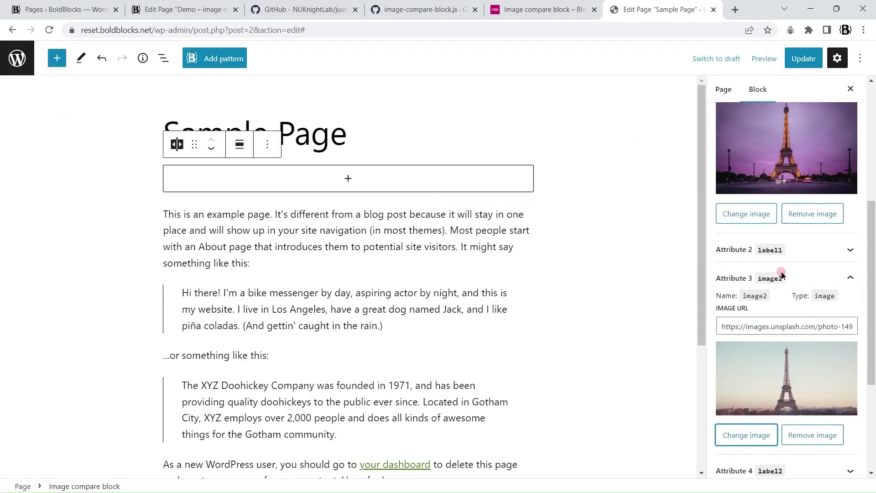
scroll(776, 219, "up", 3)
left_click(803, 58)
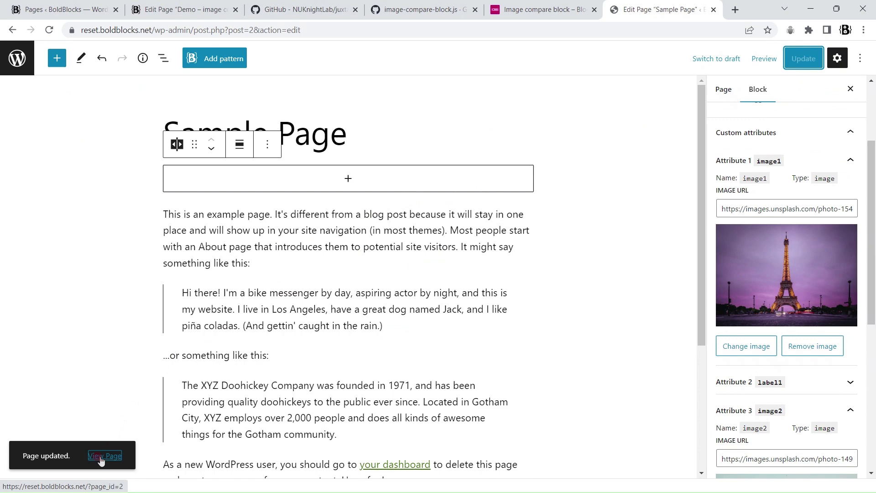
- Open the live Sample Page in a new tab and test the comparison slider
right_click(102, 455)
left_click(169, 355)
key("ctrl+Tab")
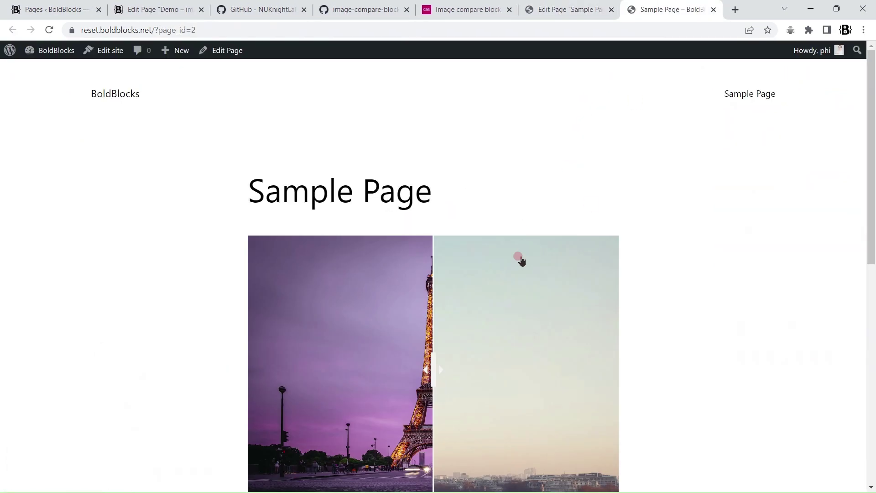
scroll(431, 216, "down", 2)
left_click_drag(433, 216, 453, 218)
scroll(454, 206, "up", 2)
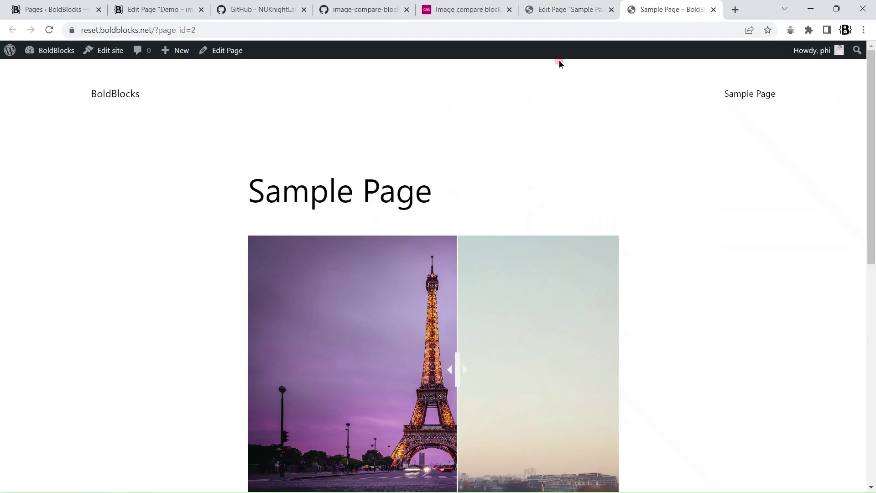
- Set label1 to Night and label2 to Daylight, update, and check the live slider
left_click(562, 10)
scroll(830, 245, "down", 2)
left_click(849, 232)
left_click(773, 275)
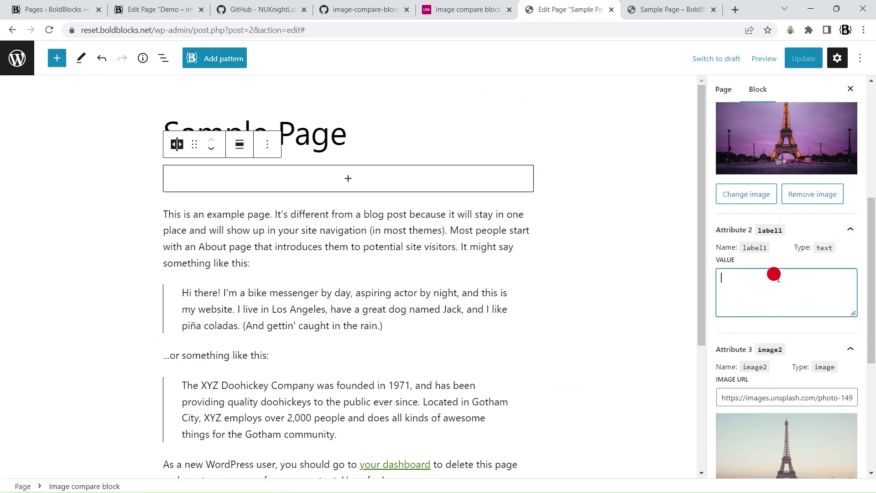
scroll(777, 301, "down", 4)
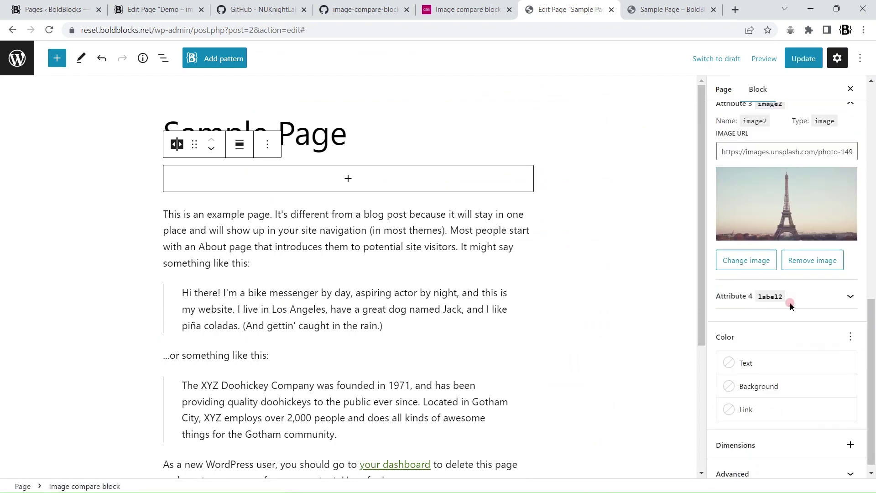
left_click(849, 286)
left_click(776, 344)
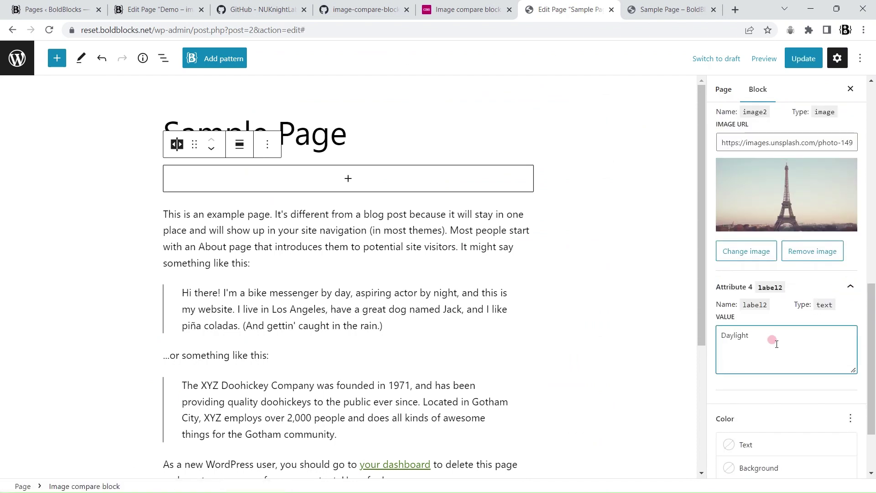
left_click(802, 58)
left_click(671, 10)
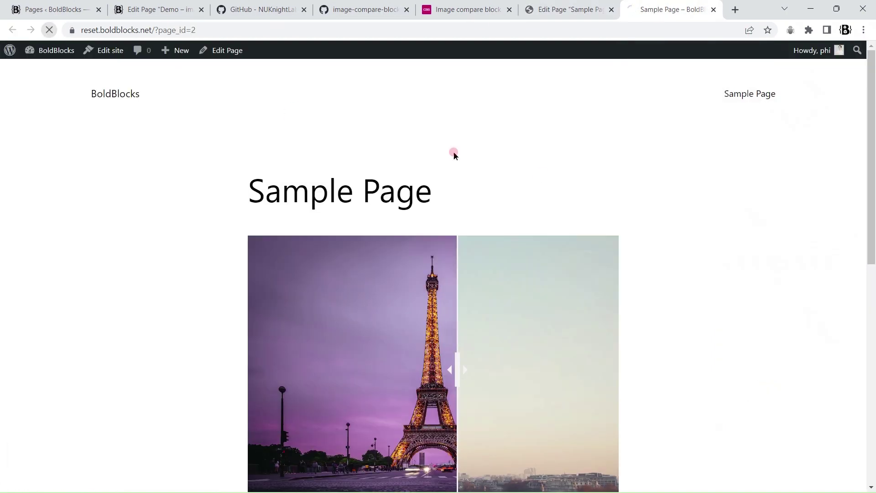
scroll(542, 324, "down", 2)
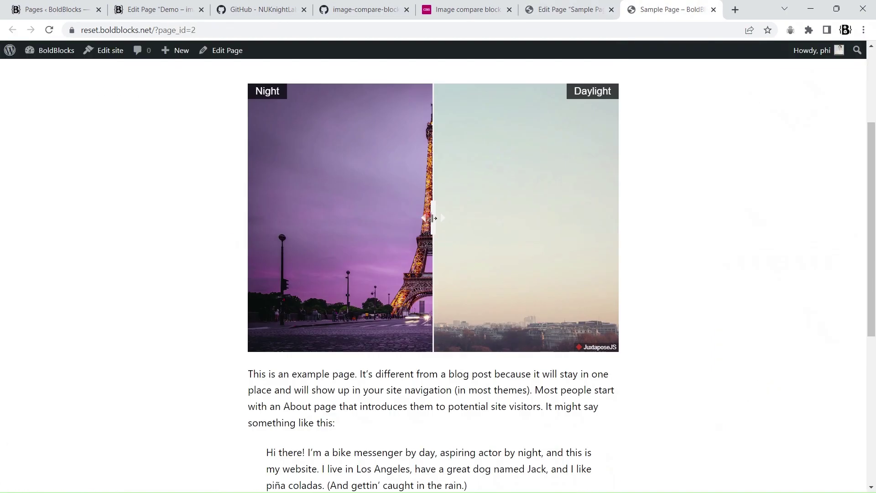
left_click_drag(435, 218, 450, 218)
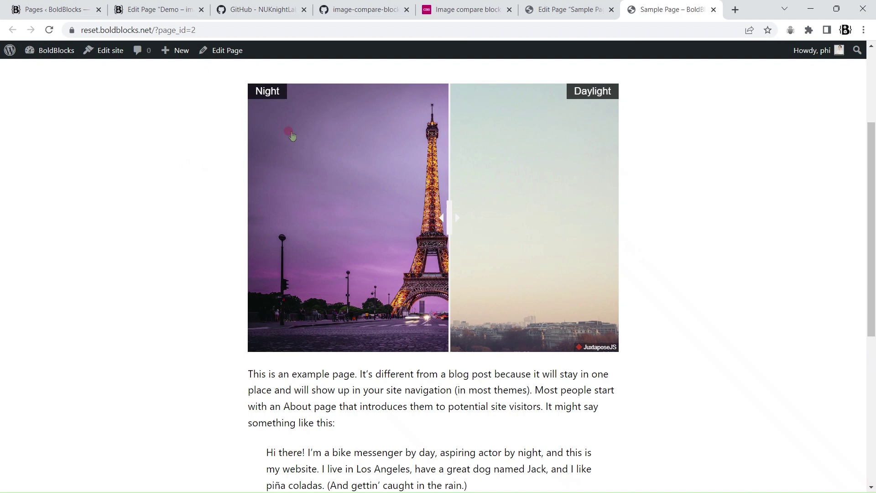
- Start a new custom block, filling its description and CSS classes and enabling custom attributes
left_click(32, 7)
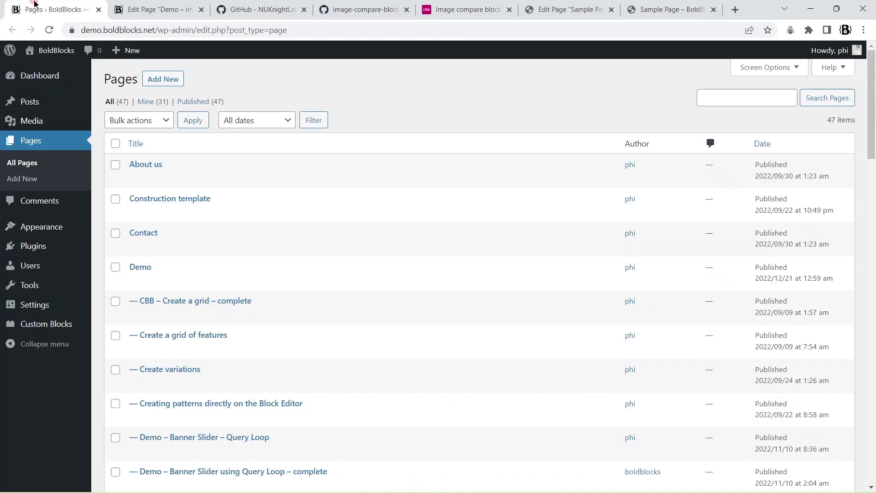
left_click(59, 324)
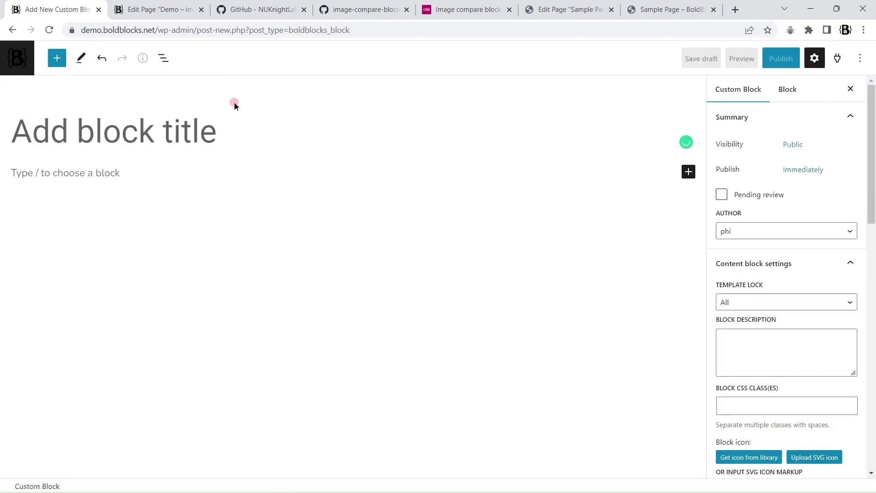
type("Image compare ")
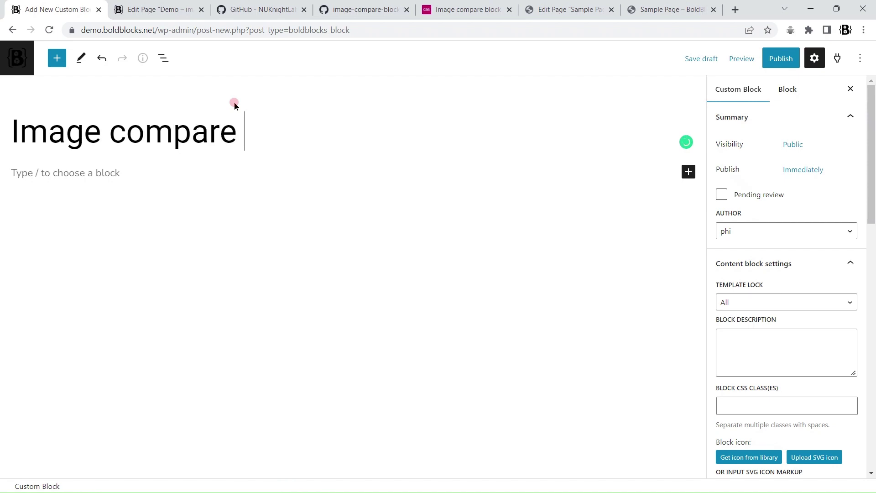
type("block")
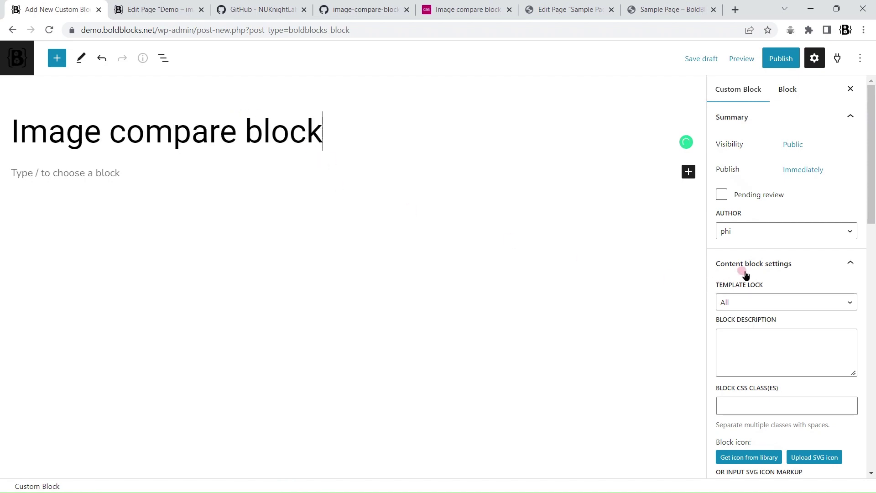
scroll(787, 281, "down", 2)
left_click(762, 180)
left_click(772, 253)
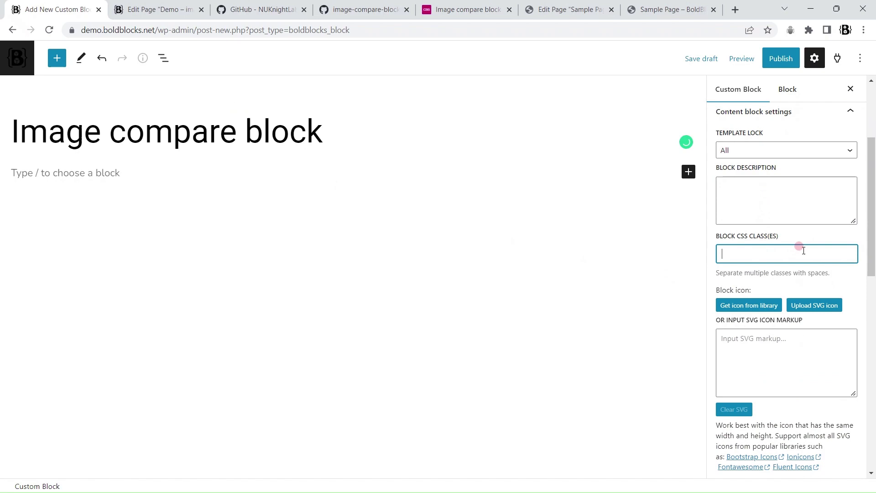
scroll(815, 254, "down", 4)
scroll(817, 258, "down", 3)
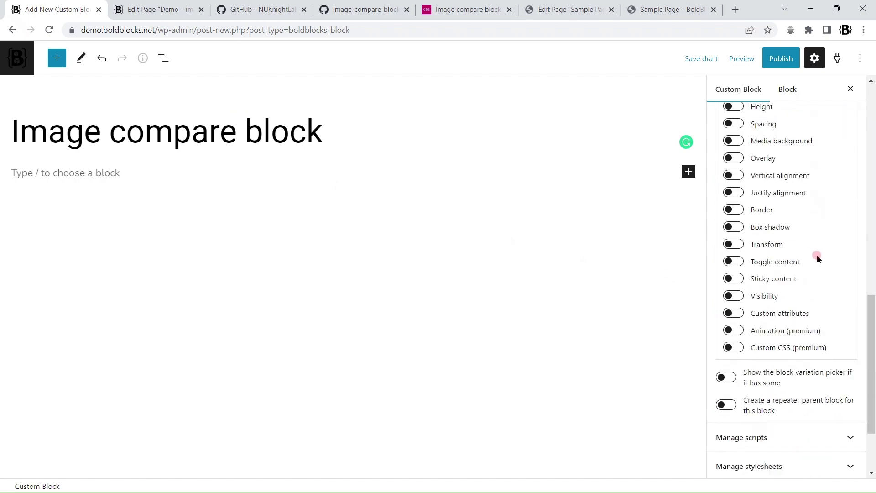
left_click(734, 313)
scroll(823, 303, "down", 2)
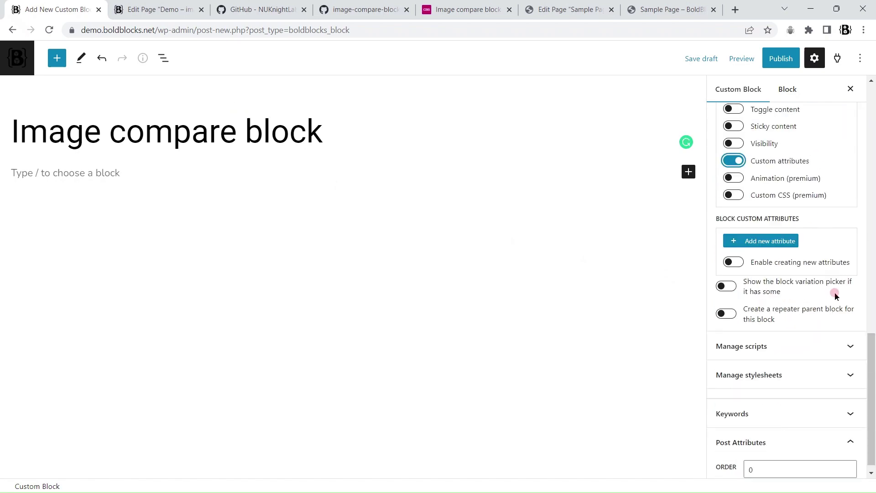
- Add an image1 attribute of type Image
left_click(763, 241)
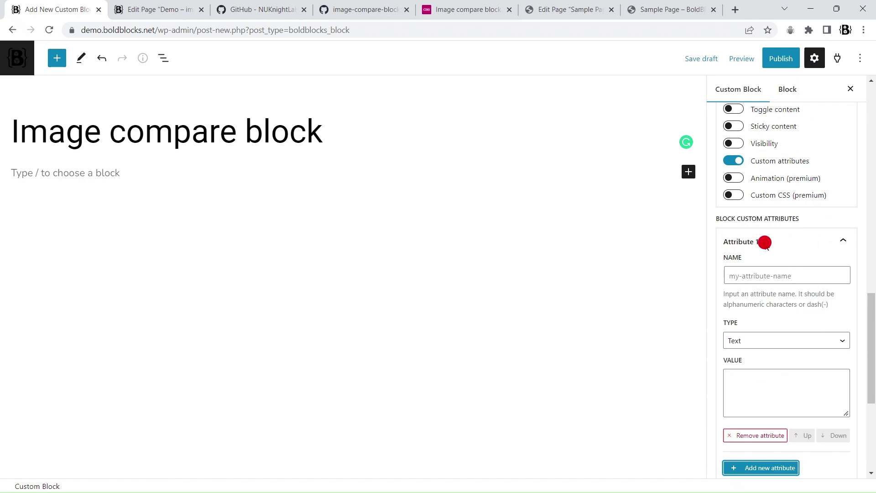
left_click(752, 278)
type("image1")
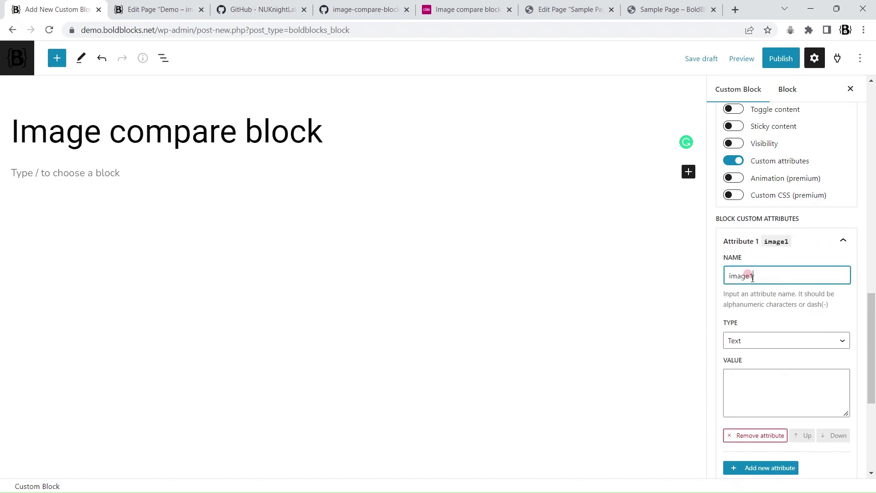
left_click(742, 331)
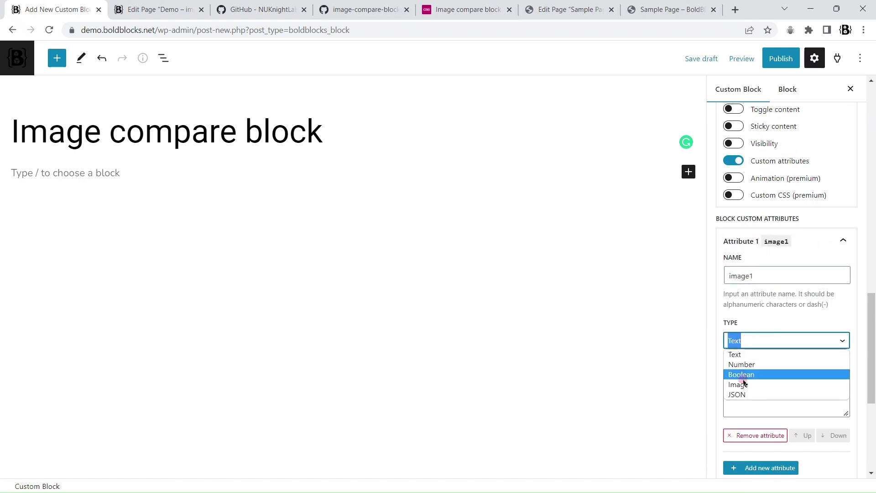
left_click(743, 384)
scroll(755, 356, "down", 3)
scroll(798, 207, "up", 3)
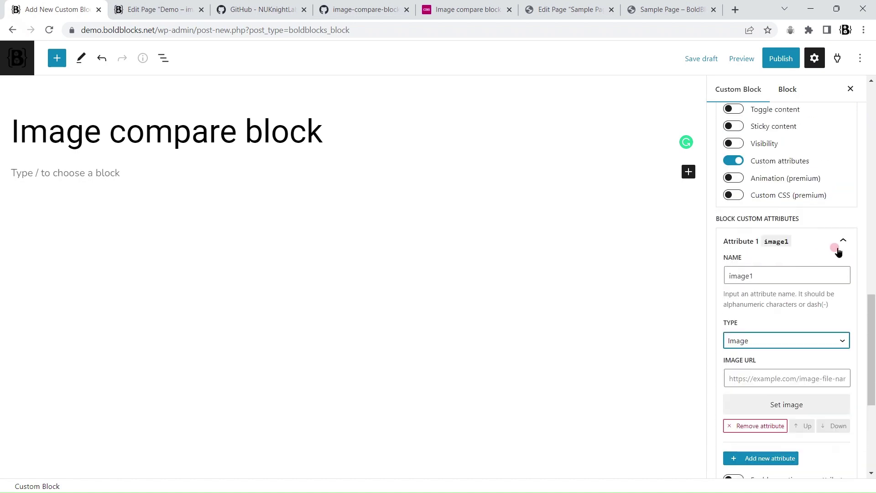
left_click(842, 241)
- Add a label1 attribute and an image2 attribute of type Image
left_click(768, 268)
left_click(757, 295)
type("label1")
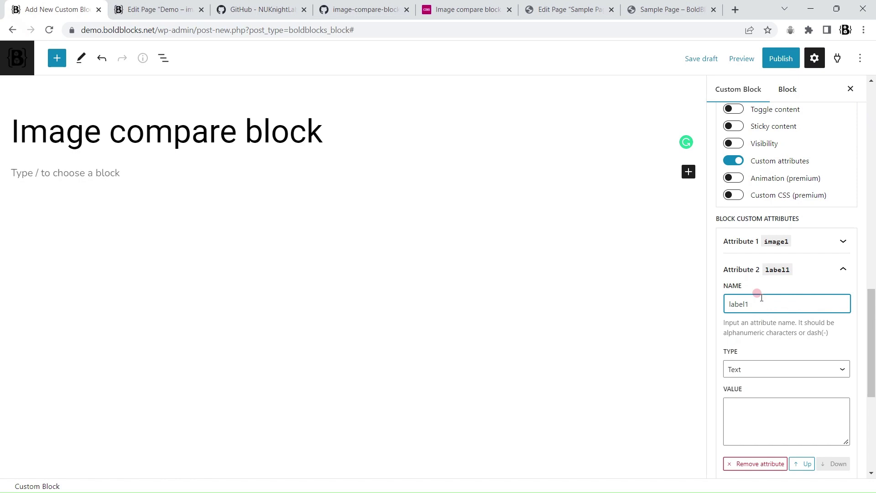
left_click(846, 269)
left_click(763, 297)
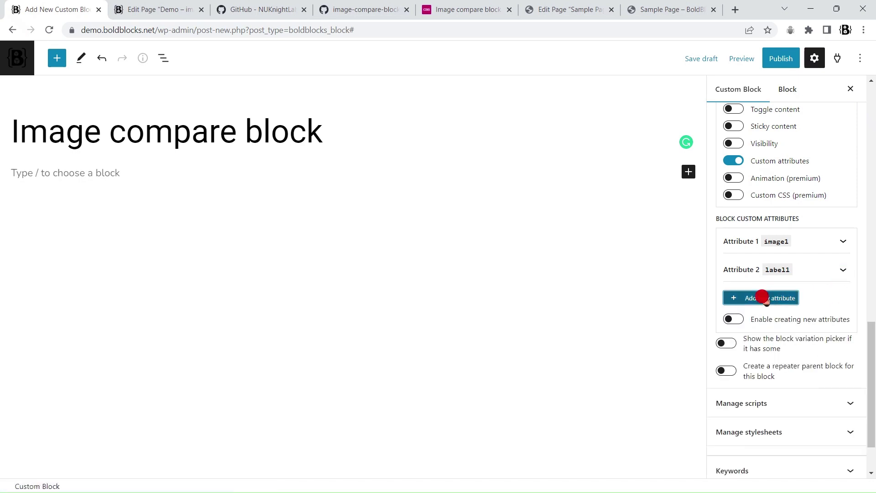
left_click(755, 326)
type("image2")
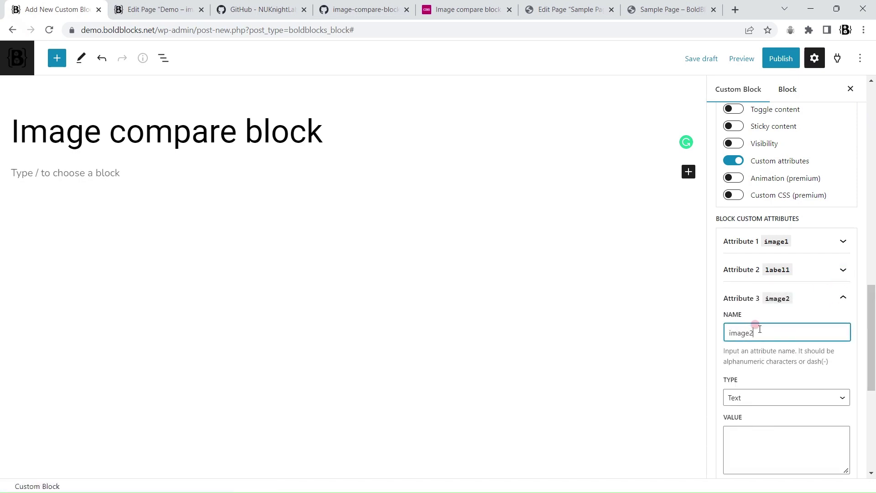
left_click(763, 397)
left_click(749, 442)
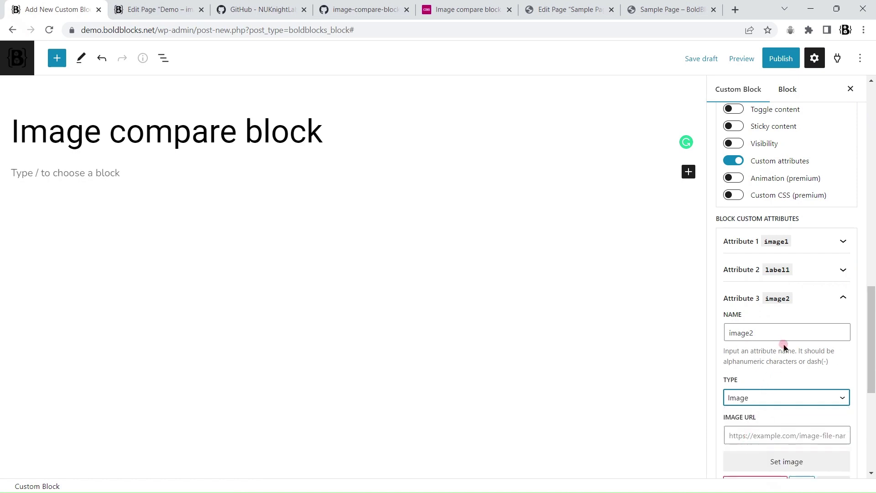
scroll(782, 347, "down", 2)
- Add a label2 Text attribute and publish the Image compare block
left_click(847, 147)
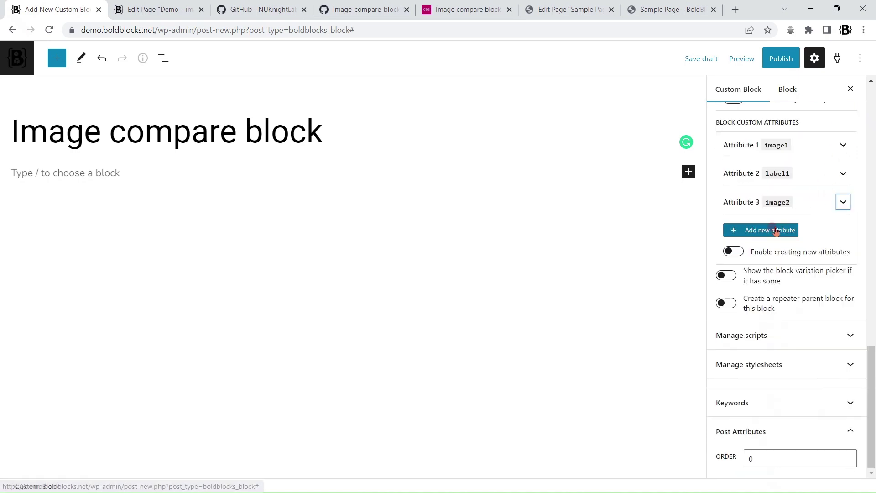
left_click(772, 231)
left_click(761, 257)
type("label2")
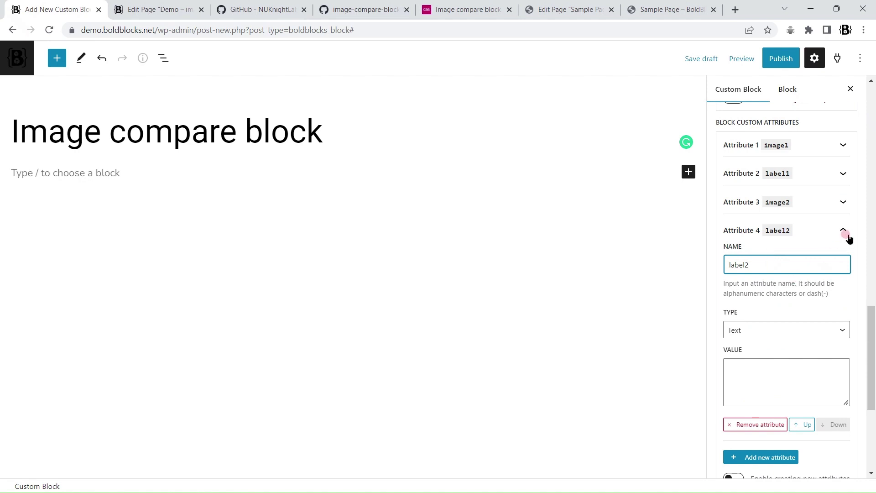
left_click(844, 231)
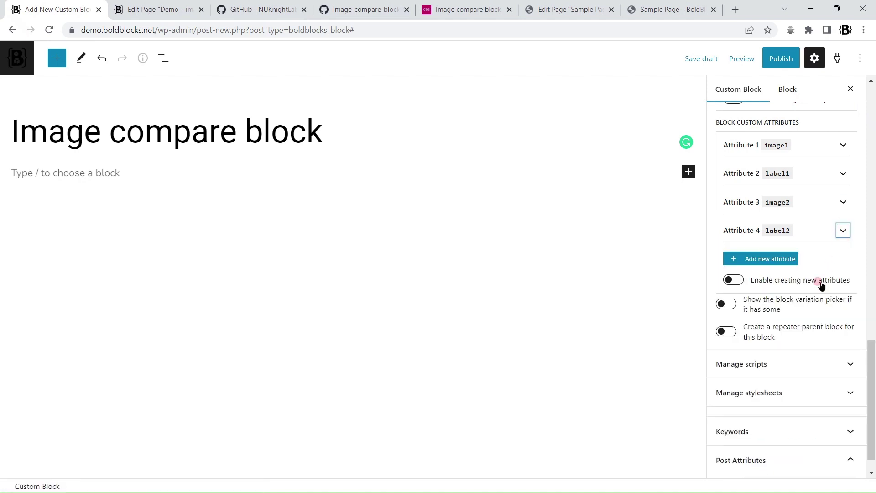
scroll(814, 320, "up", 5)
left_click(774, 57)
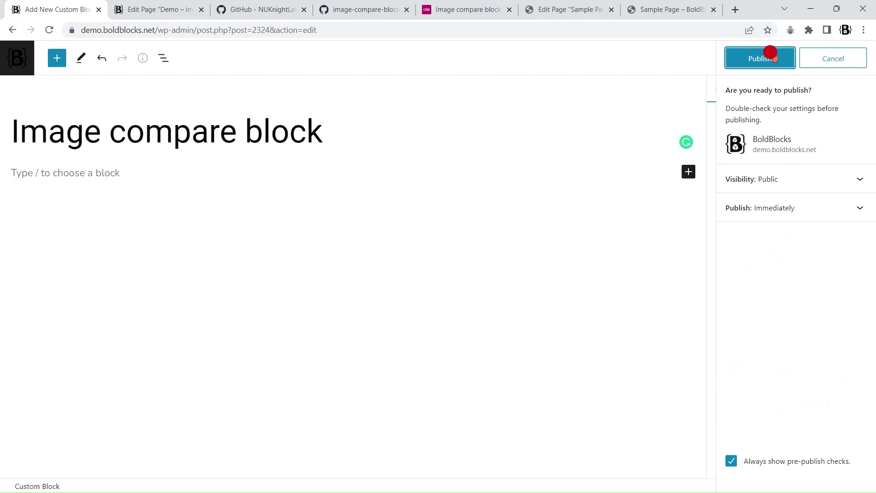
- Check the demo page's block inserter for the new Image compare block
left_click(154, 9)
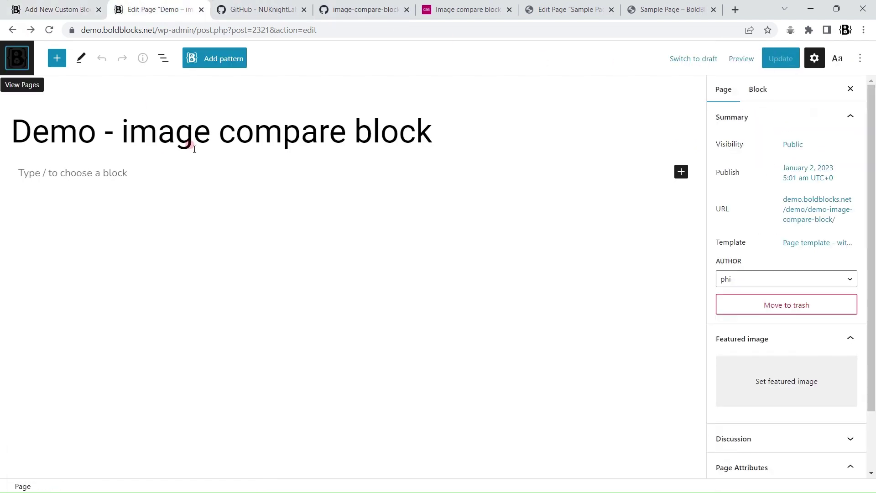
left_click(57, 59)
mouse_move(152, 200)
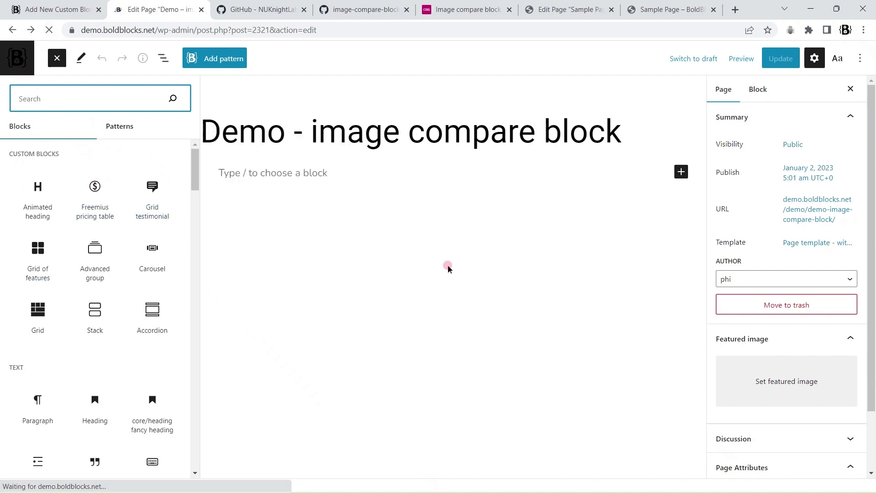
left_click(52, 59)
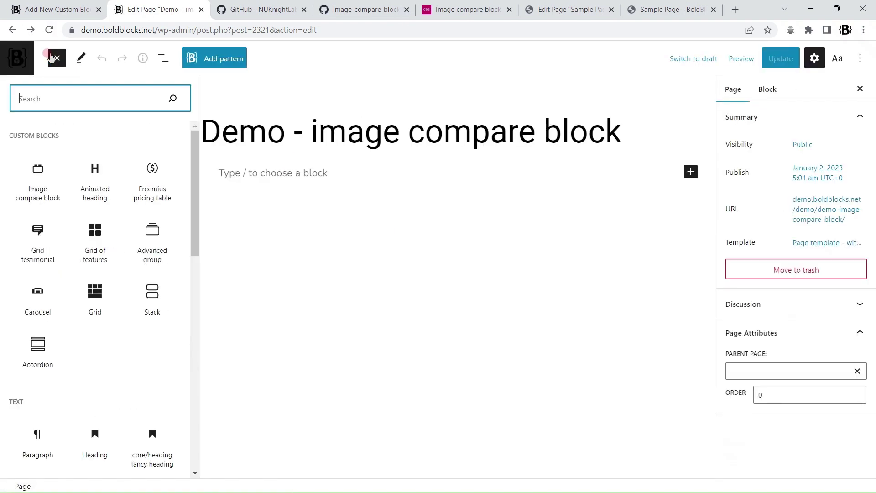
- Give the block the Image flip horizontal library icon and update it
left_click(42, 5)
scroll(825, 307, "down", 5)
left_click(747, 363)
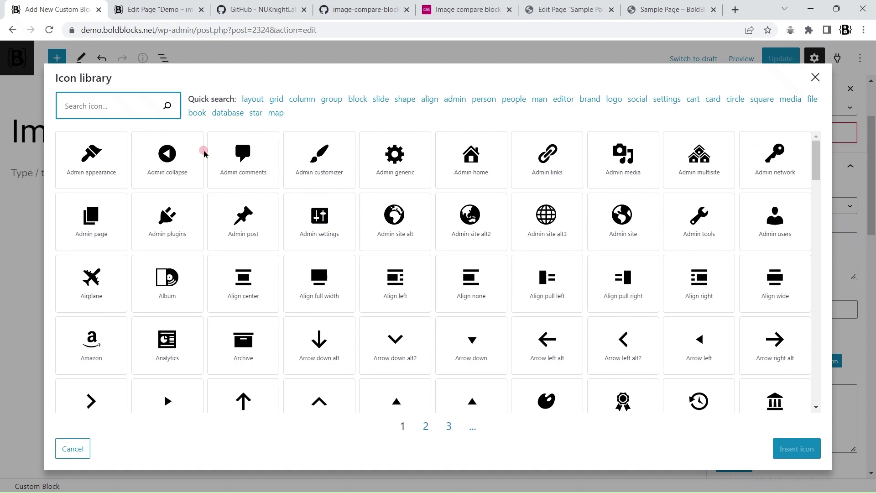
type("image")
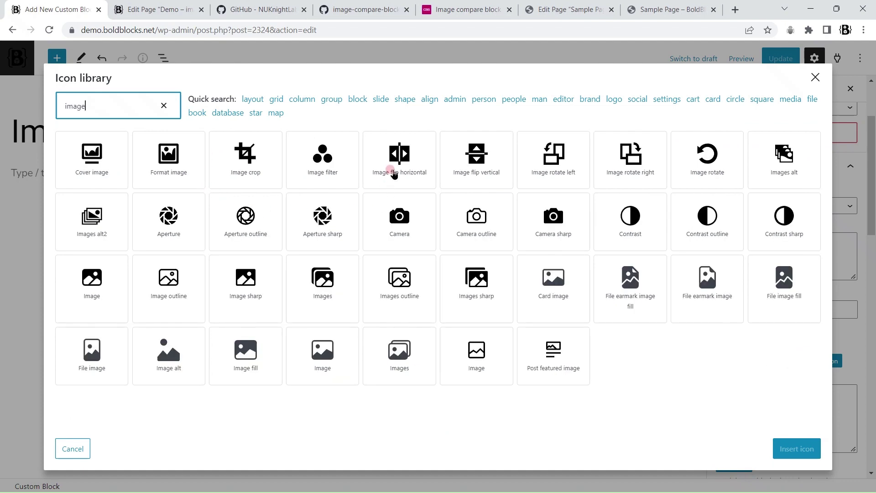
left_click(394, 174)
left_click(794, 449)
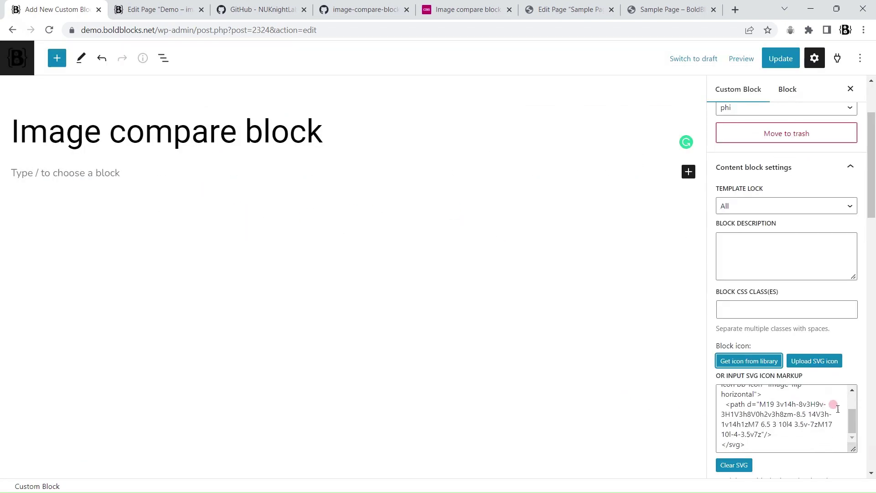
scroll(838, 408, "down", 5)
scroll(808, 205, "up", 3)
left_click(781, 58)
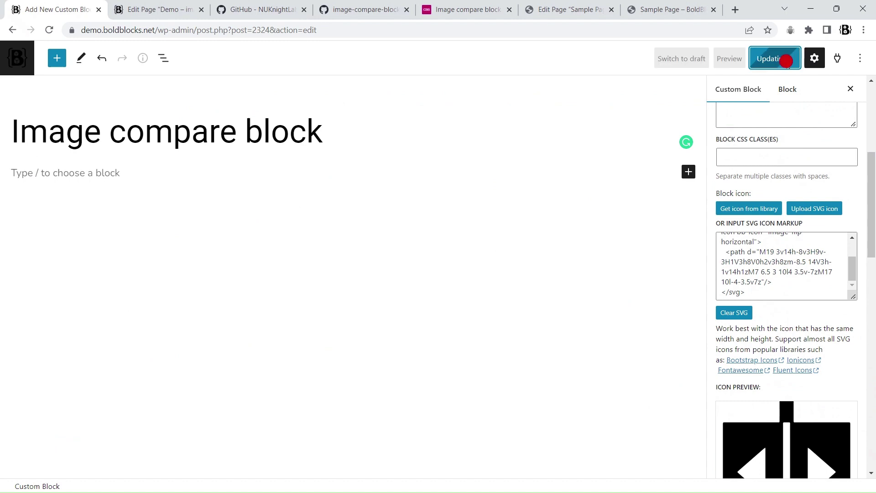
- Insert an Image compare block into the demo page and expand its image1 attribute
left_click(162, 9)
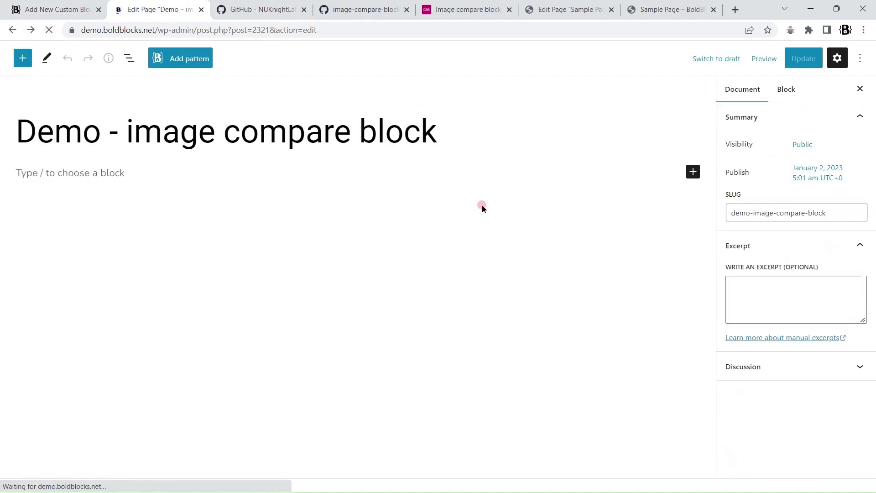
left_click(51, 59)
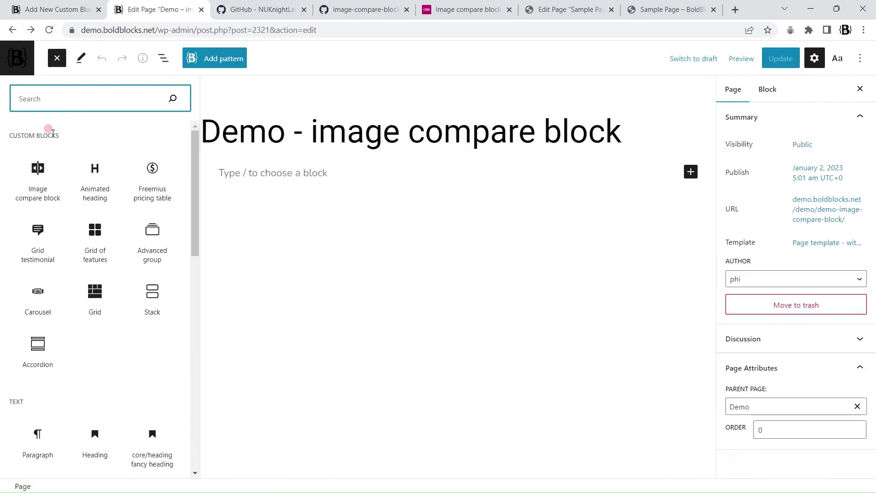
left_click(38, 192)
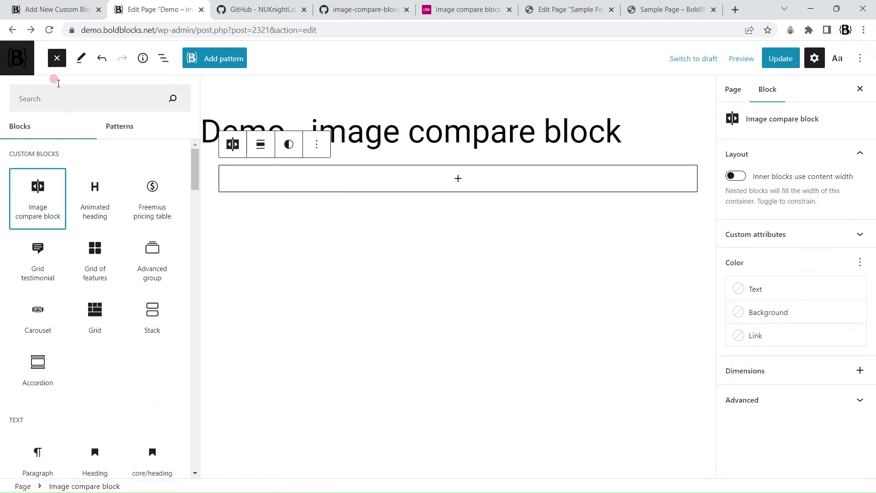
left_click(57, 58)
left_click(864, 234)
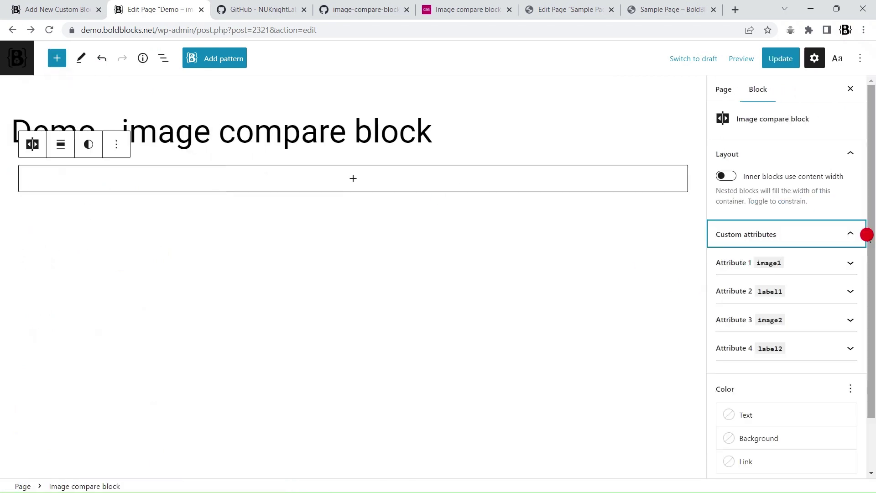
left_click(850, 263)
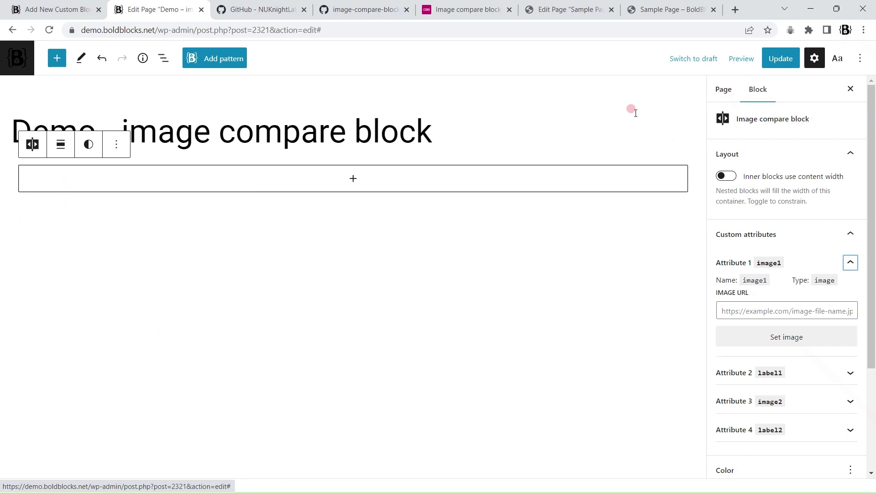
- Paste the night Eiffel Tower photo URL into image1 and enter Night as label1
left_click(355, 4)
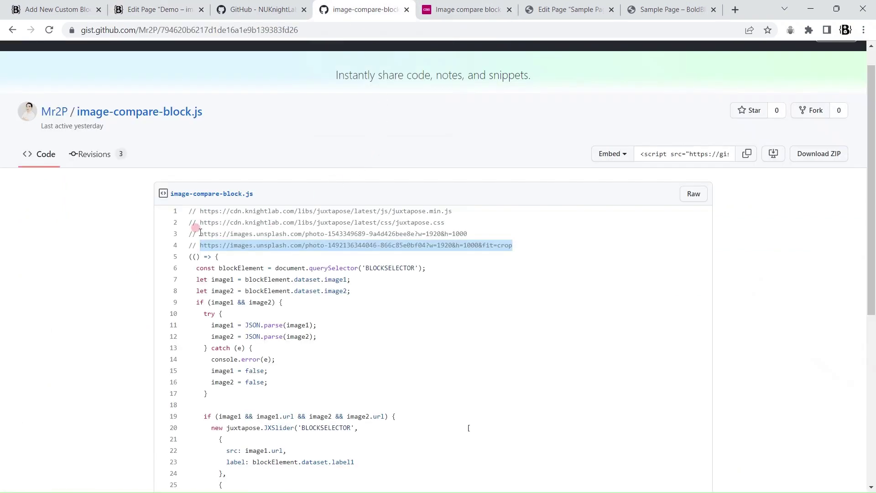
left_click_drag(200, 232, 497, 235)
left_click(129, 9)
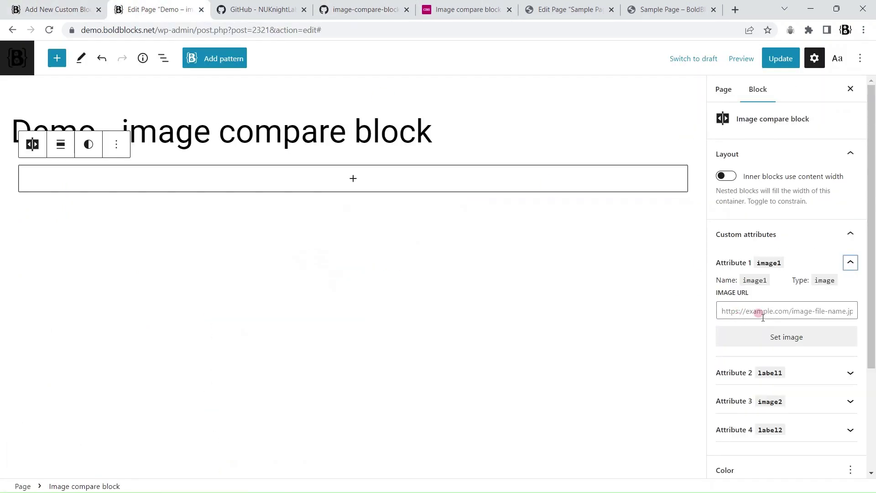
key("ctrl+v")
scroll(787, 308, "down", 2)
left_click(850, 393)
scroll(787, 308, "down", 3)
left_click(762, 299)
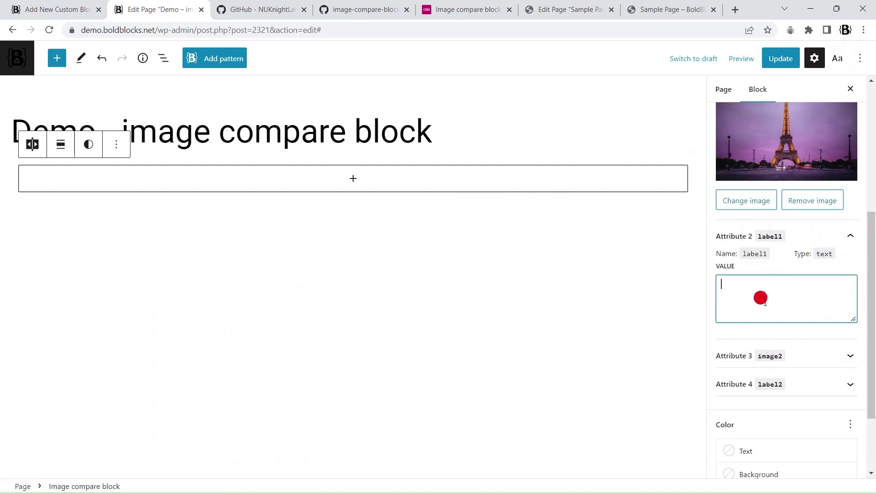
- Paste the daytime photo URL into image2 and open label2's value box
left_click(366, 10)
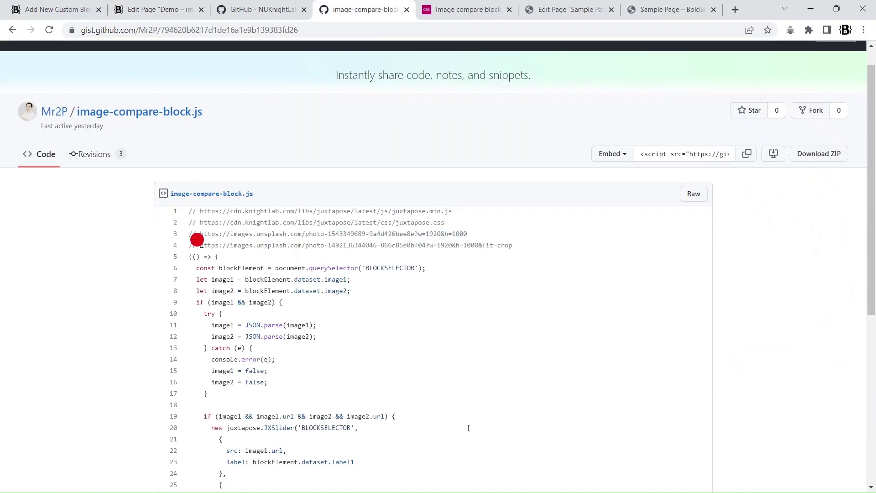
left_click_drag(196, 239, 528, 247)
left_click(165, 9)
left_click(851, 358)
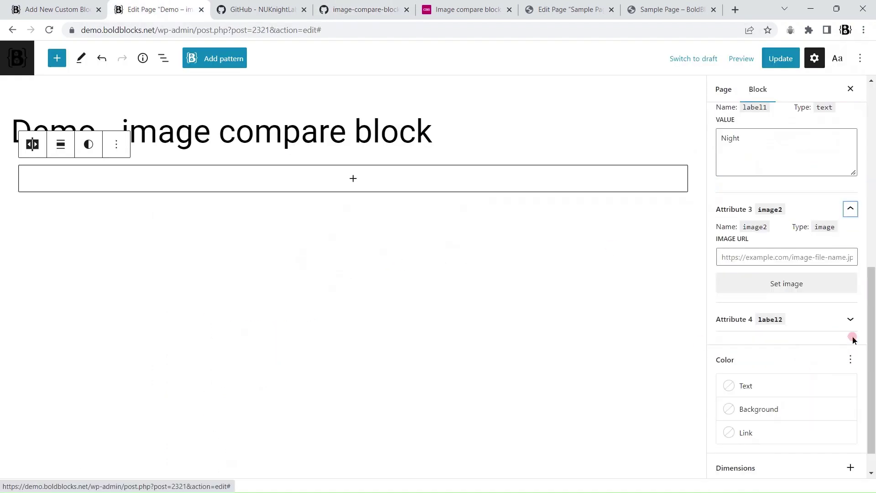
left_click(818, 257)
key("ctrl+v")
left_click(849, 397)
left_click(777, 319)
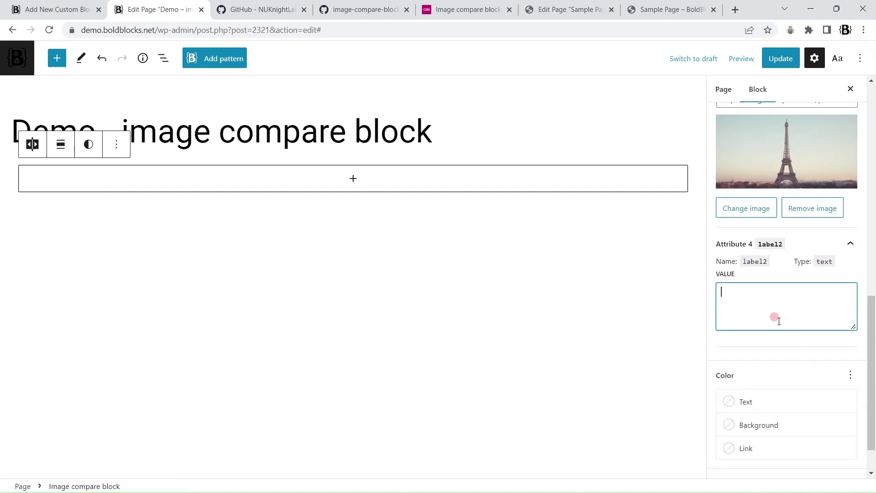
scroll(778, 321, "up", 5)
scroll(758, 283, "up", 5)
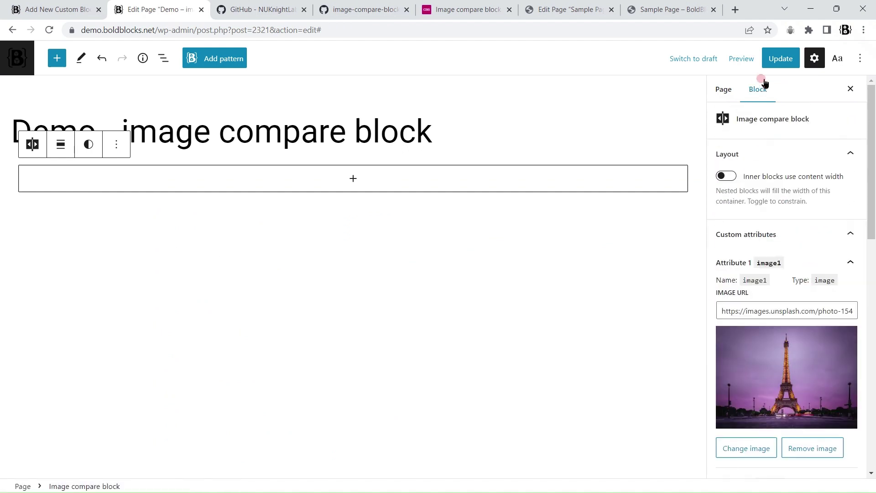
- Update the demo page and view the published page in a new tab
left_click(781, 59)
right_click(100, 456)
left_click(141, 350)
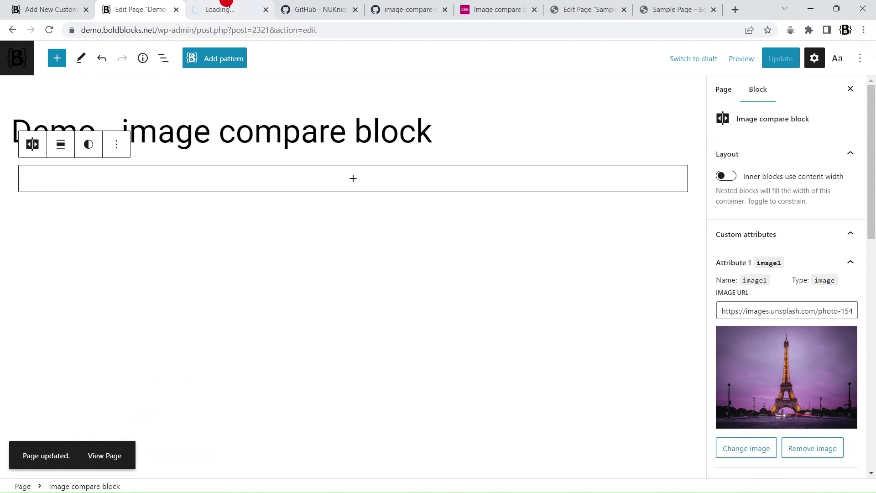
left_click(226, 10)
- Inspect the image compare block element with DevTools docked at the bottom, enlarged
right_click(222, 199)
left_click(274, 352)
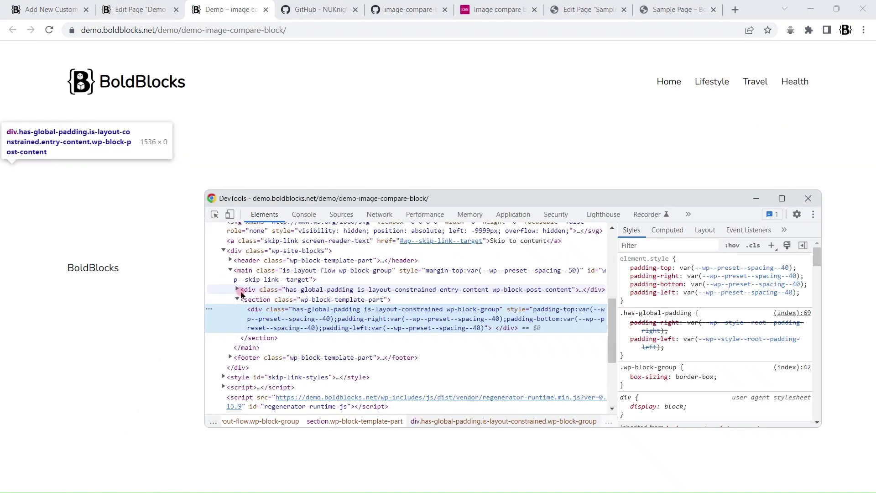
left_click(238, 290)
left_click(312, 303)
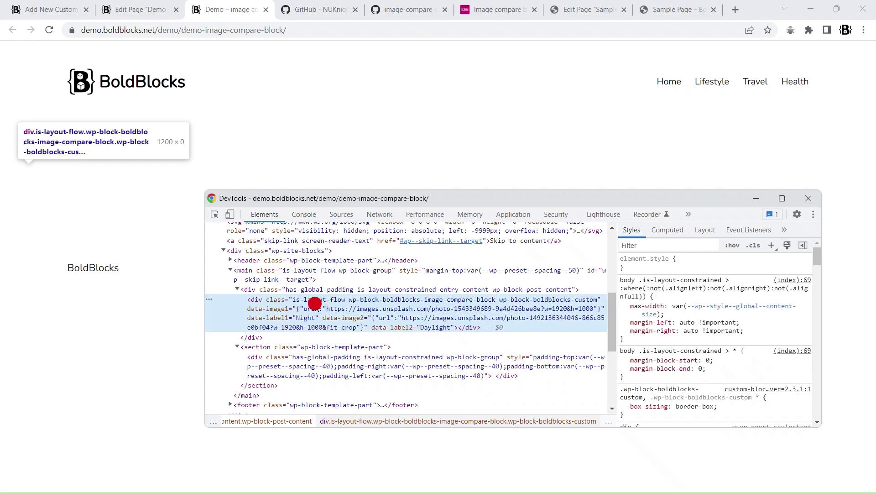
left_click(813, 214)
left_click(798, 231)
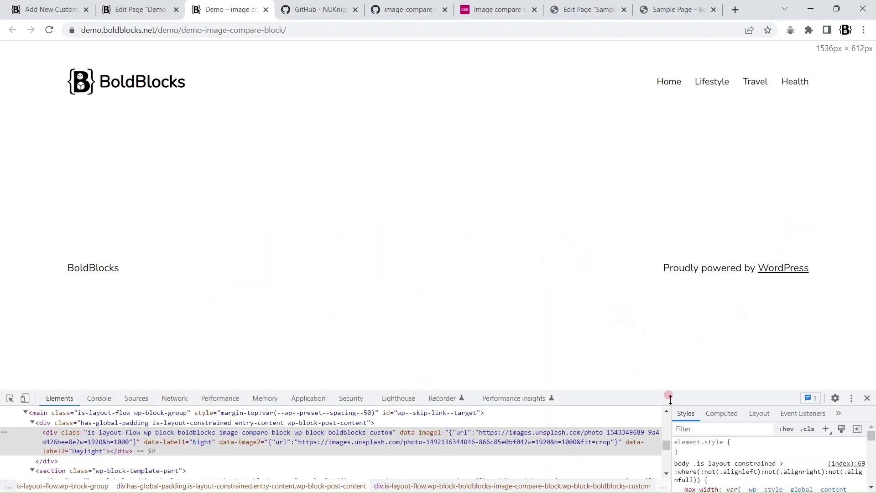
left_click_drag(670, 399, 681, 228)
- Query the block's dataset in the console, confirming photo URLs and Night/Daylight labels, then close DevTools
left_click(98, 235)
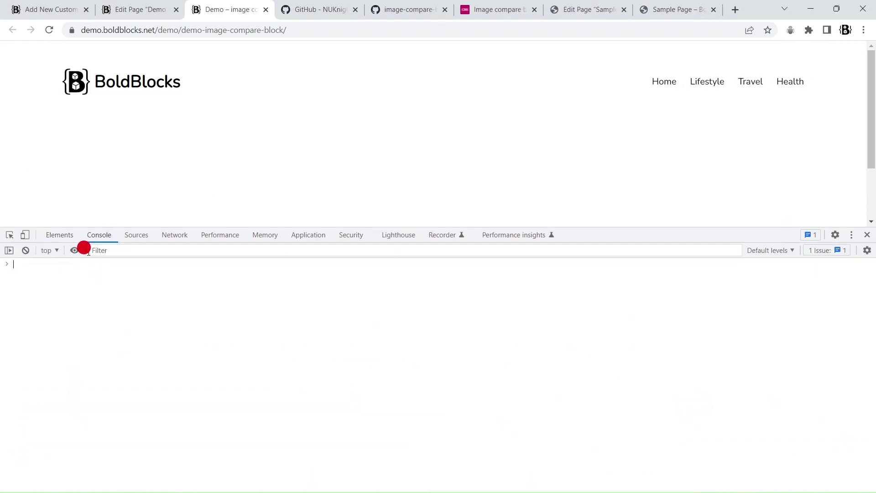
type("$0.dataset")
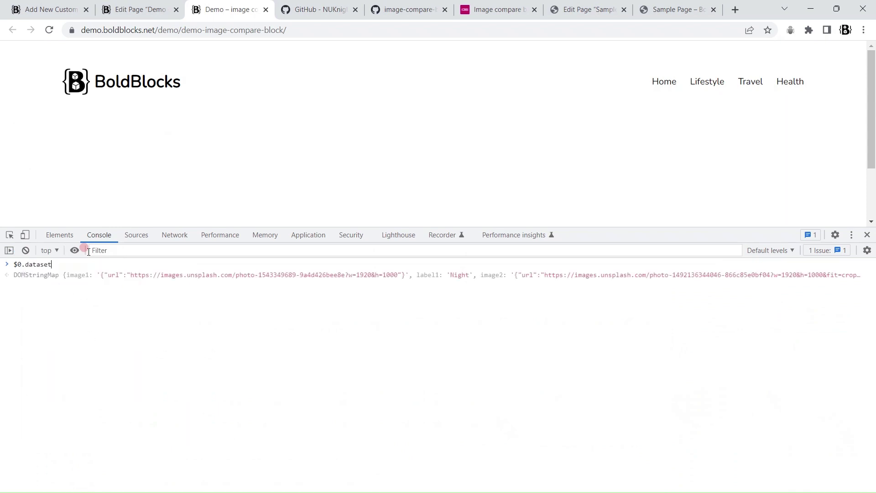
key("Return")
left_click(16, 281)
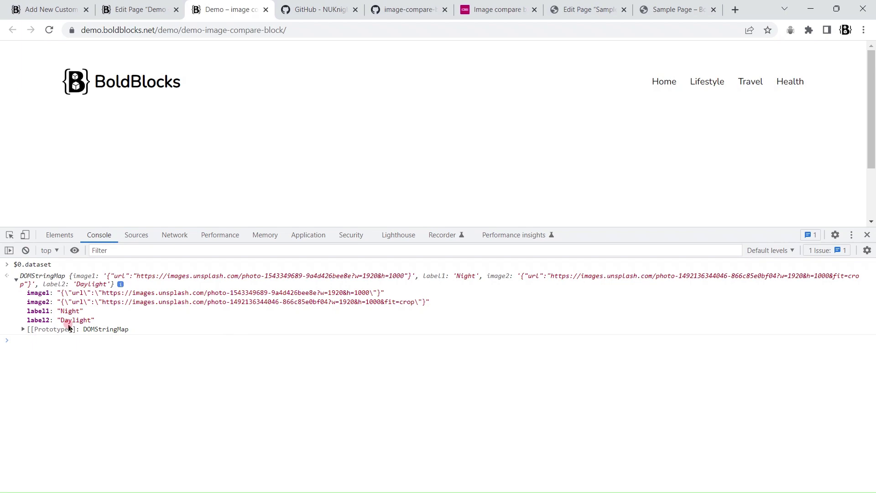
left_click(867, 234)
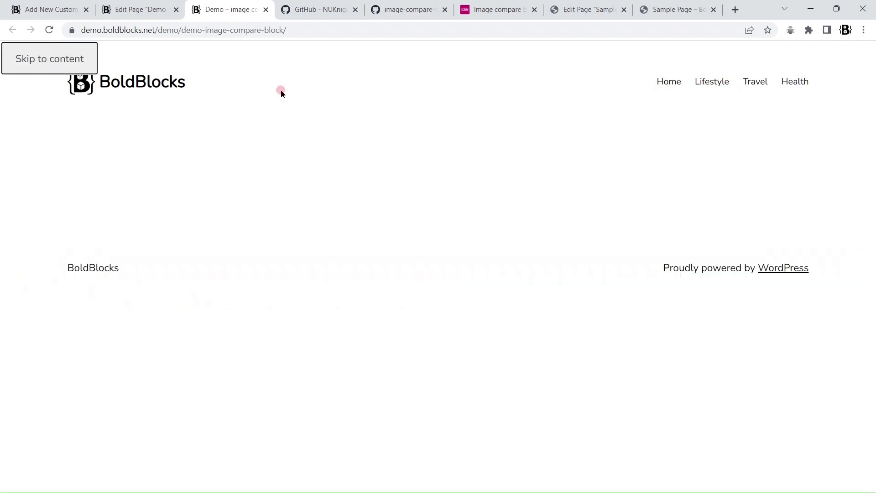
- In the Image compare block editor, add a new external script entry
left_click(123, 9)
left_click(61, 3)
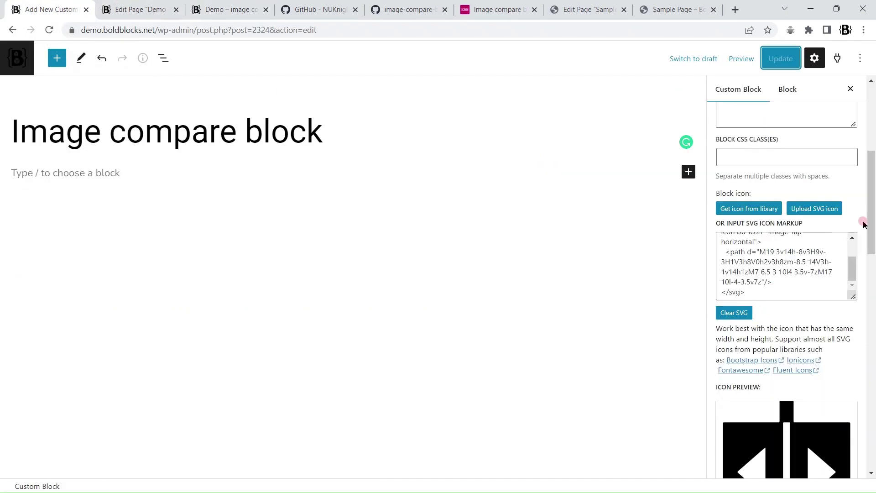
scroll(865, 227, "down", 5)
scroll(864, 237, "down", 5)
scroll(862, 237, "down", 1)
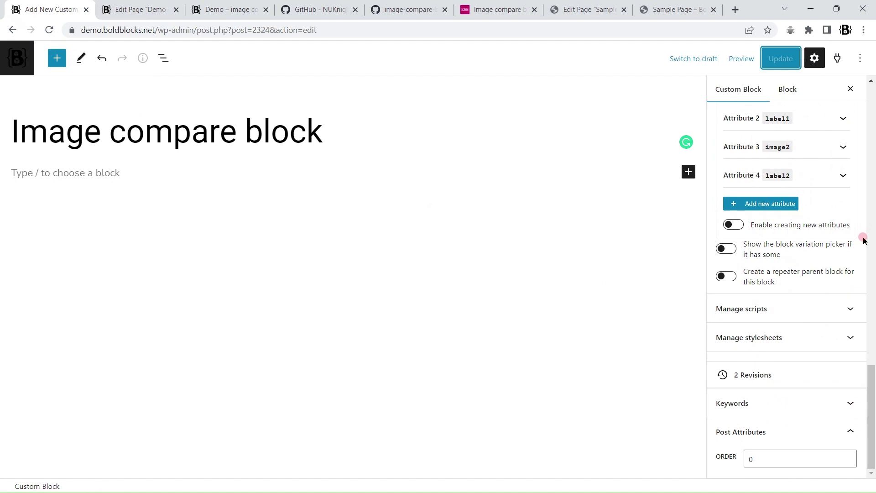
left_click(850, 308)
scroll(787, 274, "down", 2)
left_click(749, 263)
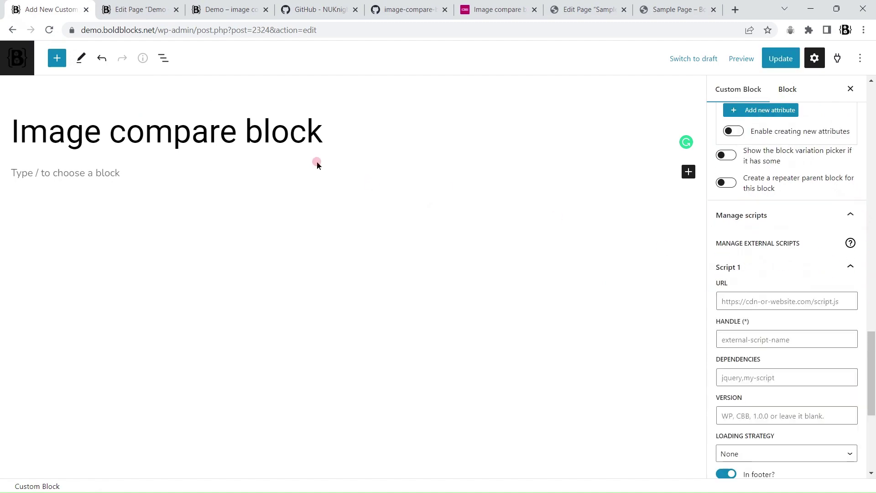
- Set Script 1 to the juxtapose.min.js CDN URL with handle juxtapose
left_click(319, 10)
scroll(326, 195, "up", 5)
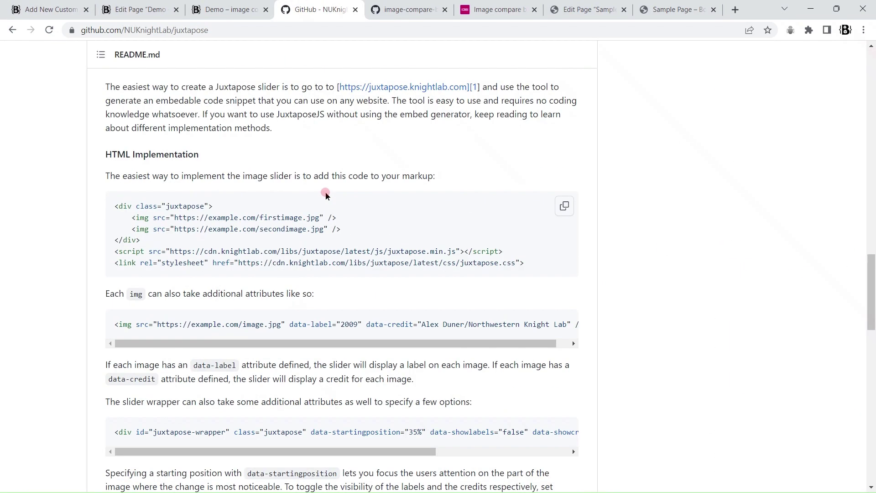
left_click_drag(170, 251, 458, 251)
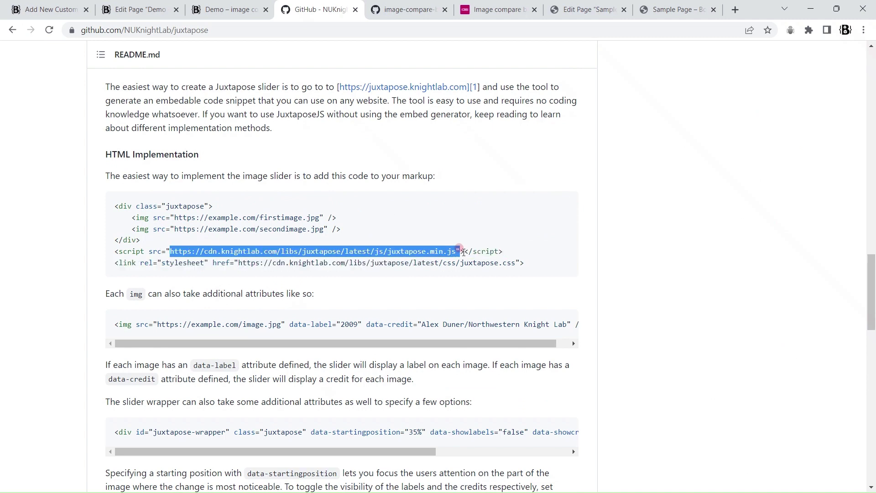
left_click(74, 10)
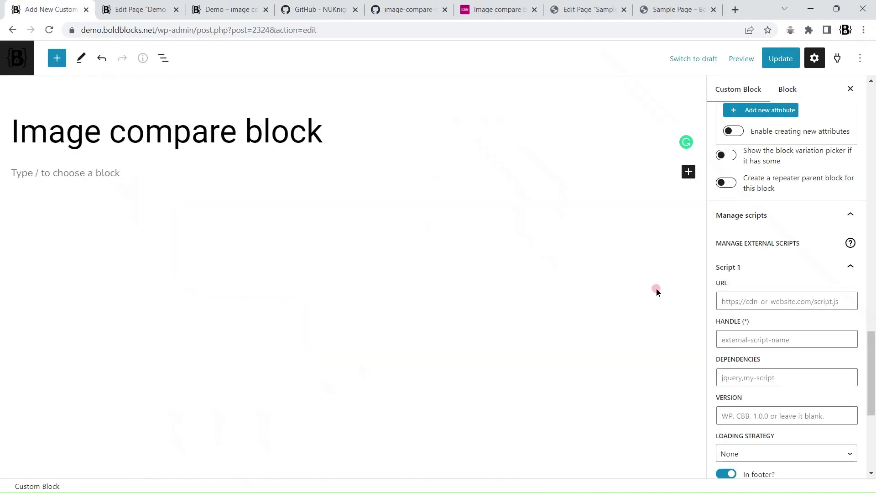
left_click(749, 301)
key("ctrl+v")
double_click(756, 301)
key("ctrl+c")
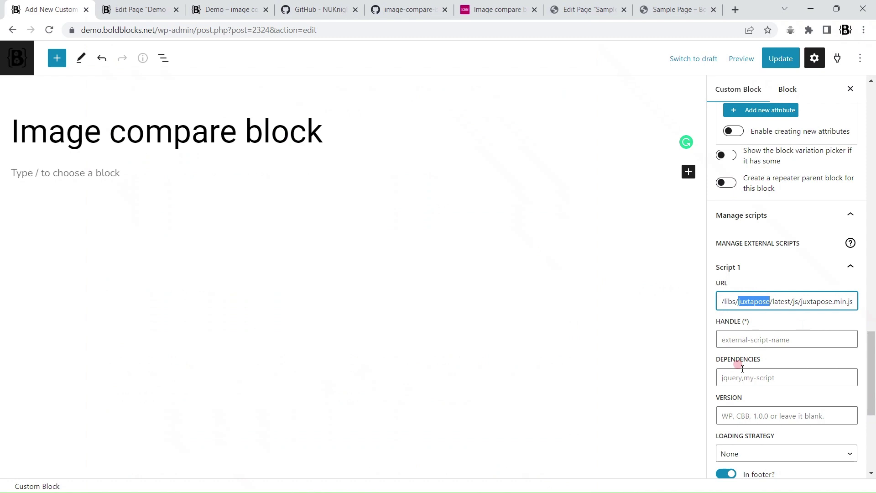
left_click(737, 339)
key("ctrl+v")
scroll(784, 379, "down", 2)
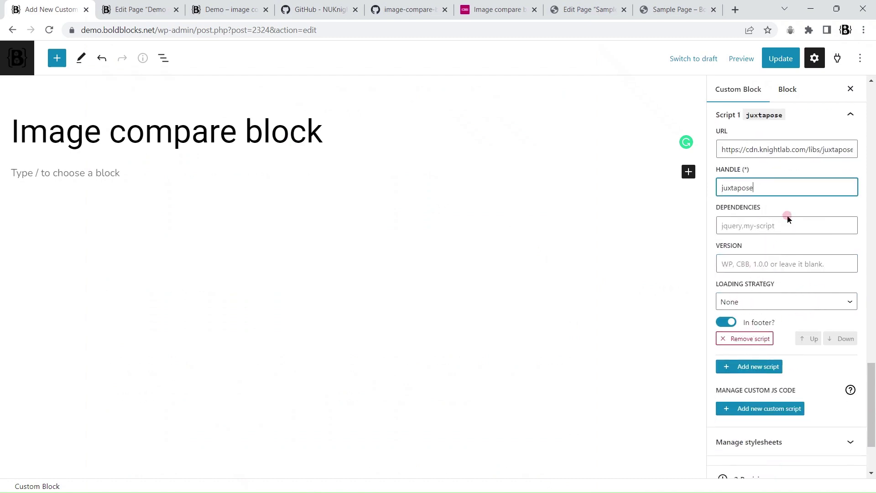
left_click(850, 114)
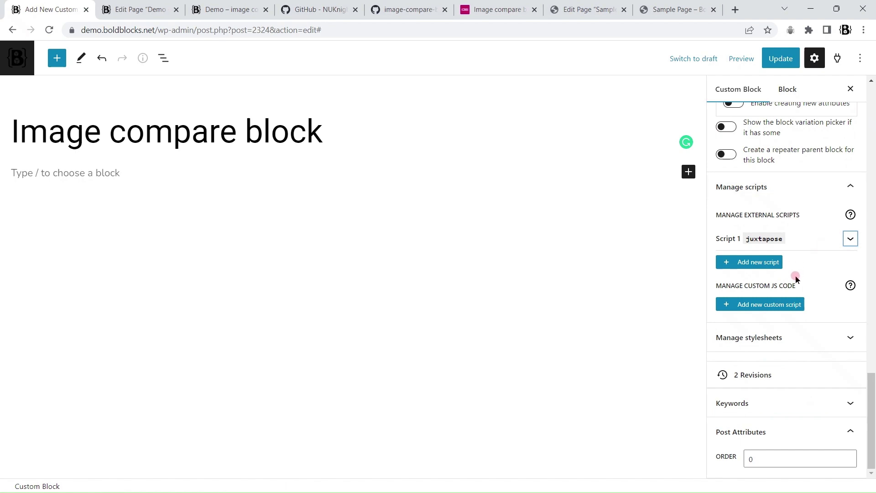
- Copy the juxtapose.css CDN URL from the README and expand the block's stylesheet settings
left_click(334, 6)
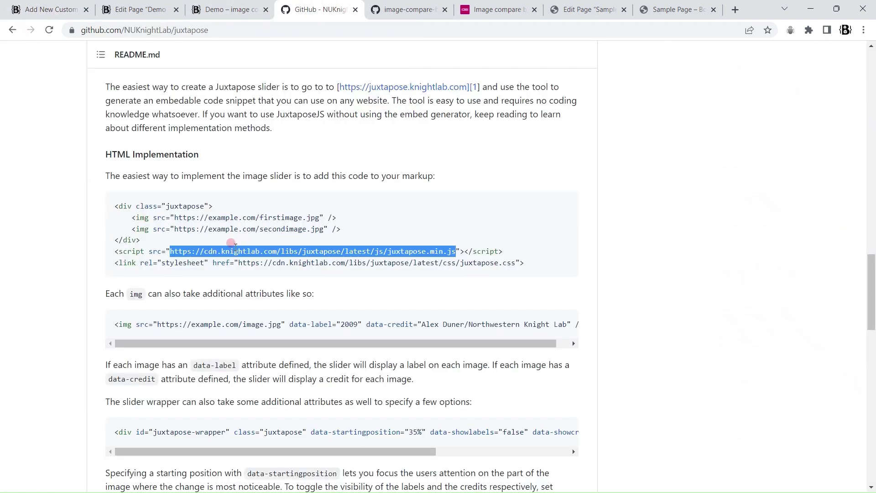
left_click_drag(237, 262, 517, 275)
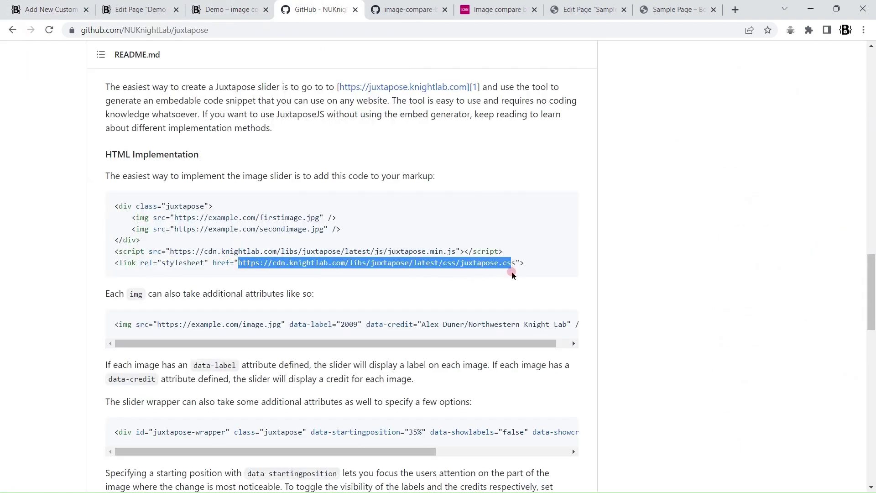
left_click(69, 10)
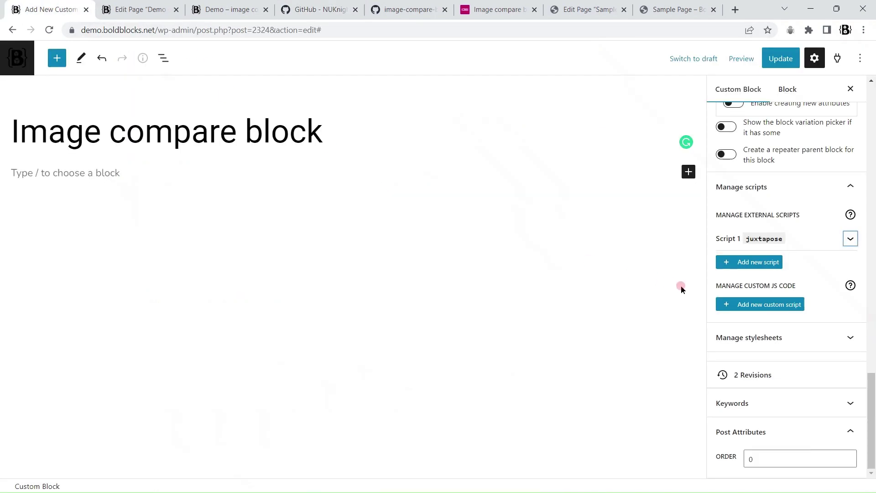
left_click(849, 338)
- Add the juxtapose.css CDN URL as Stylesheet 1 with handle juxtapose
left_click(761, 293)
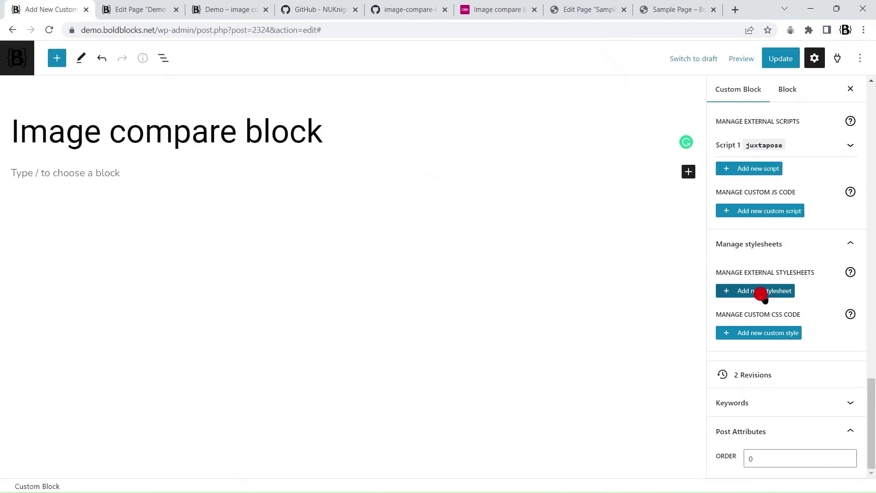
left_click(770, 330)
key("ctrl+v")
double_click(745, 327)
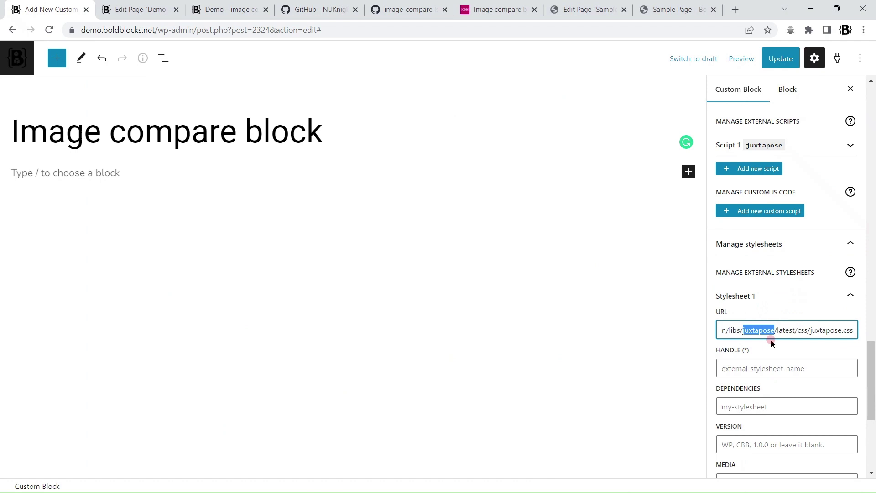
key("ctrl+c")
left_click(745, 364)
key("ctrl+v")
scroll(798, 368, "down", 3)
scroll(799, 369, "up", 2)
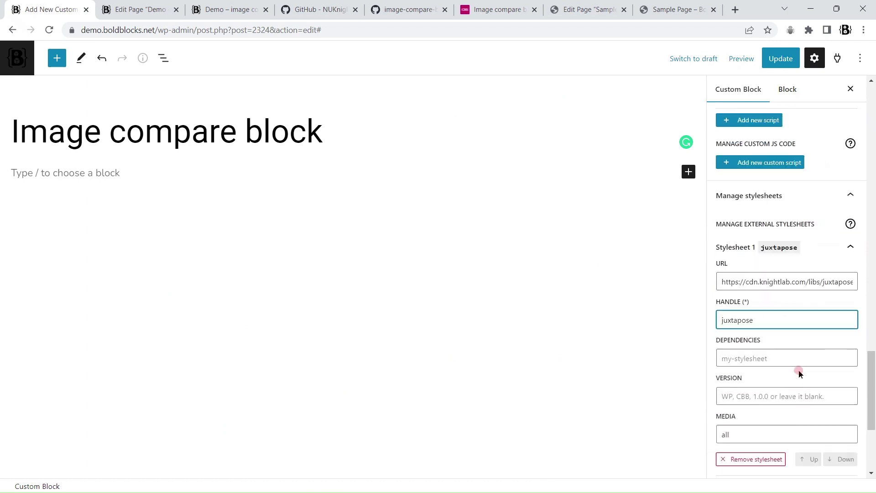
scroll(799, 369, "up", 1)
left_click(849, 295)
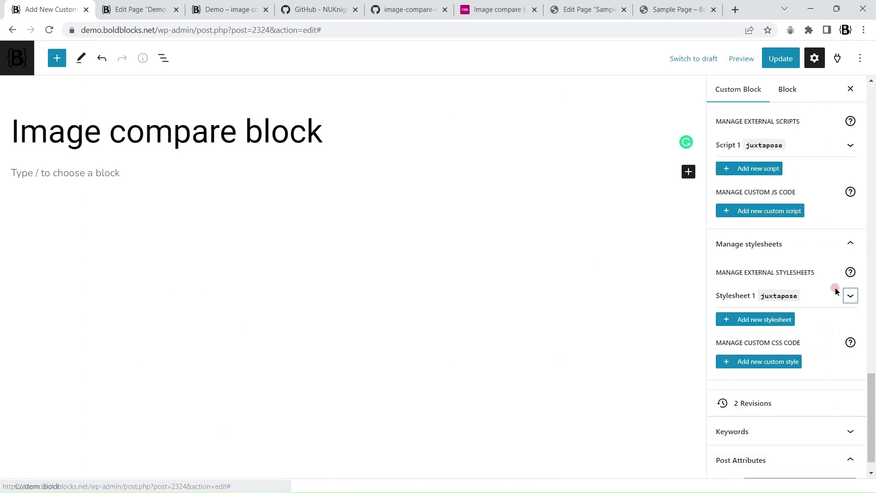
- Add a new full-width custom JS snippet with the handle 'juxtapose'
left_click(769, 211)
scroll(863, 301, "down", 2)
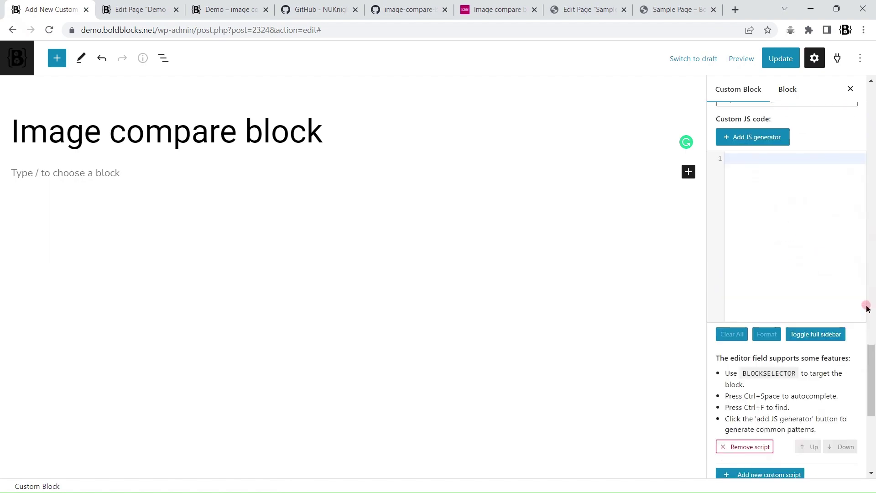
left_click(819, 336)
scroll(241, 253, "down", 5)
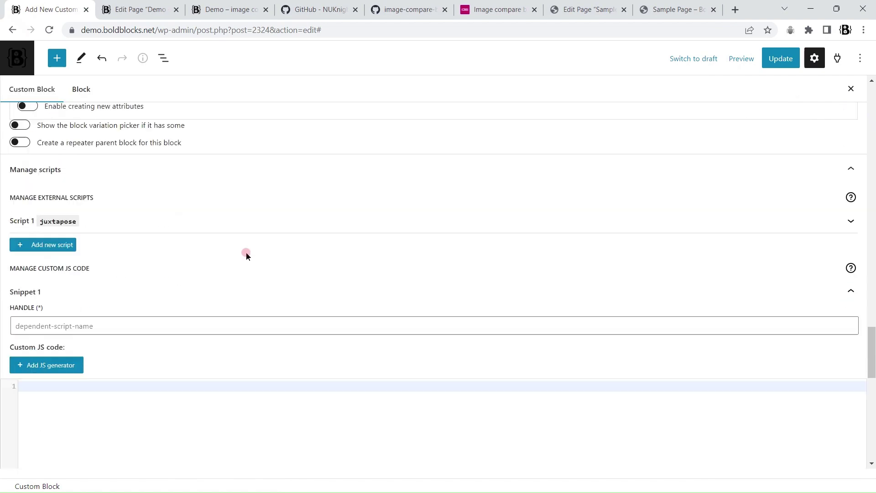
scroll(245, 253, "down", 3)
scroll(226, 253, "up", 2)
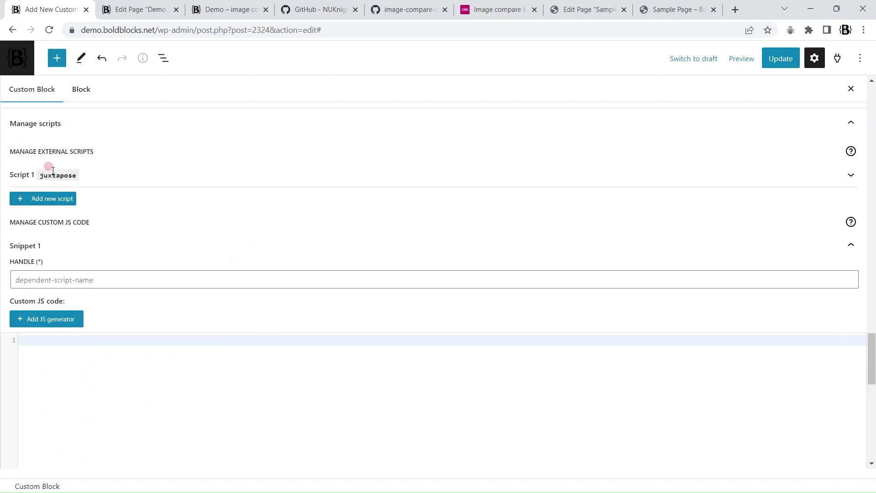
double_click(53, 172)
key("ctrl+c")
left_click(47, 279)
key("ctrl+v")
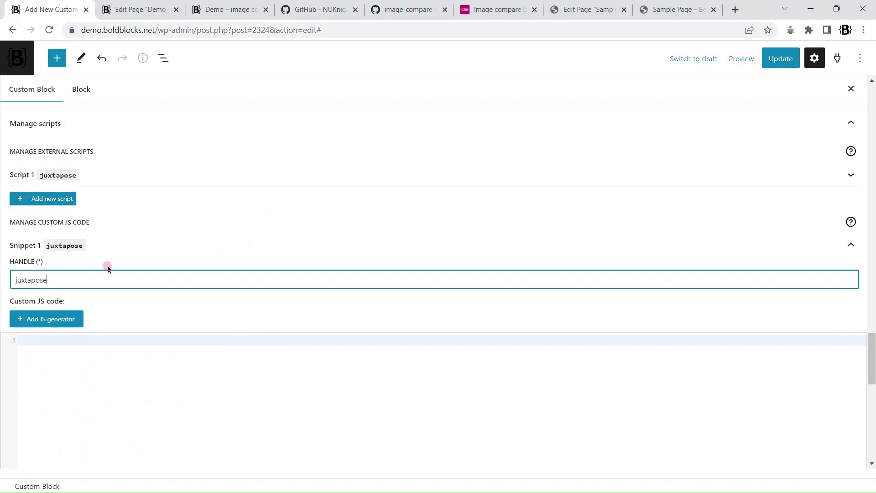
scroll(107, 268, "down", 2)
- Generate a Vanilla IIFE wrapper with a Query block element line, leaving an empty line below
left_click(60, 214)
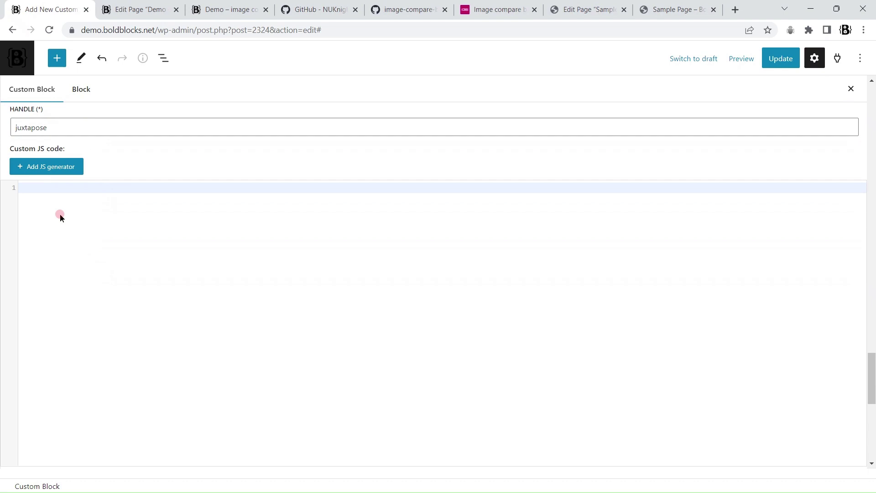
scroll(60, 216, "down", 3)
scroll(60, 217, "up", 3)
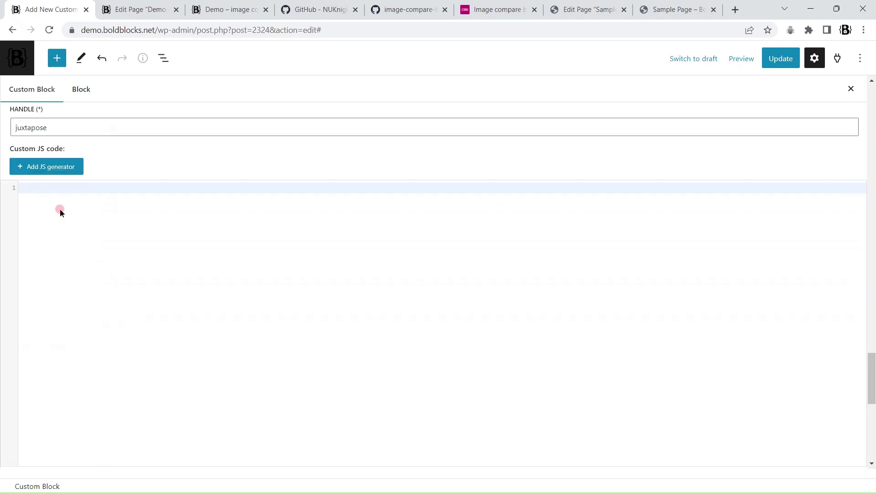
left_click(49, 169)
left_click(52, 260)
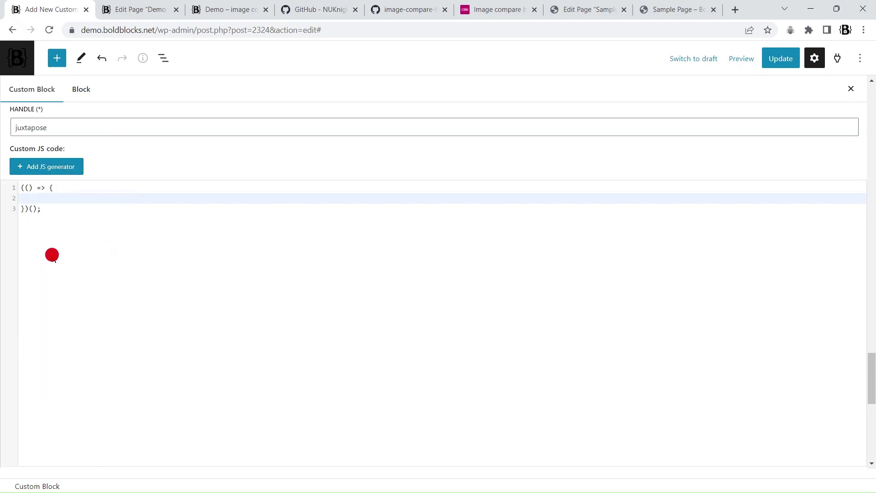
left_click(52, 168)
left_click(54, 193)
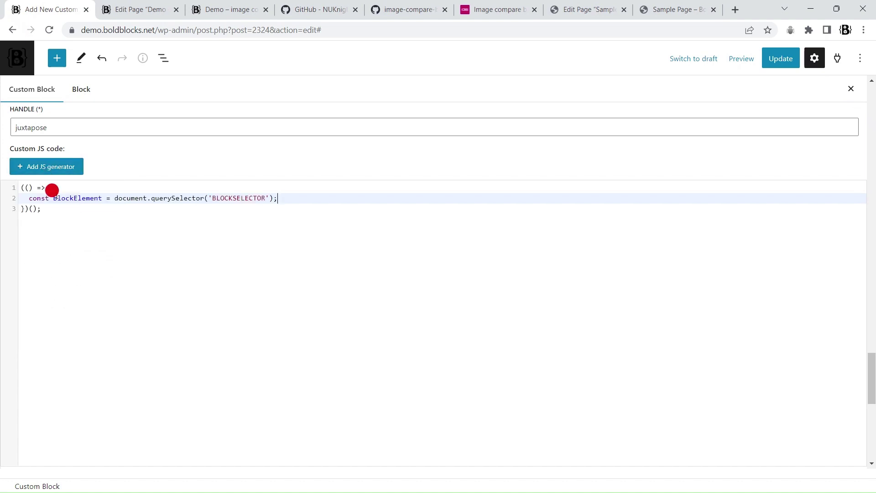
left_click(305, 238)
key("Return")
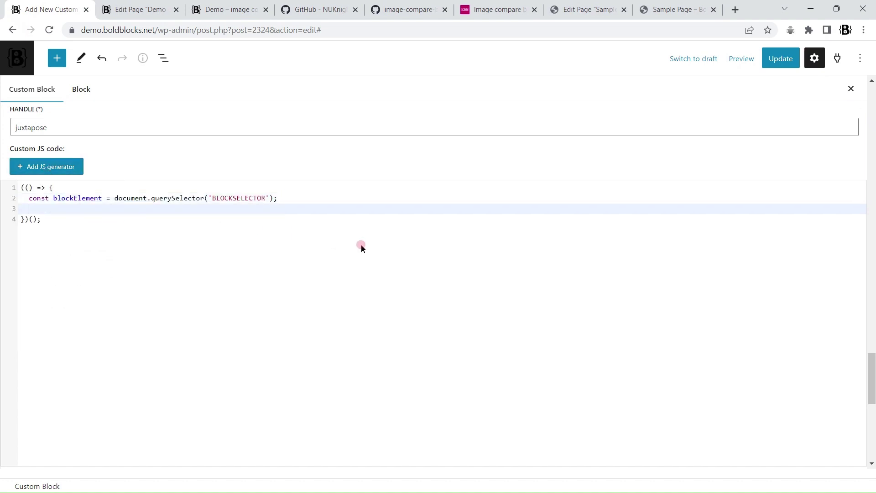
- Paste the gist's try/catch image1 and image2 parsing code and add the closing braces
left_click(393, 8)
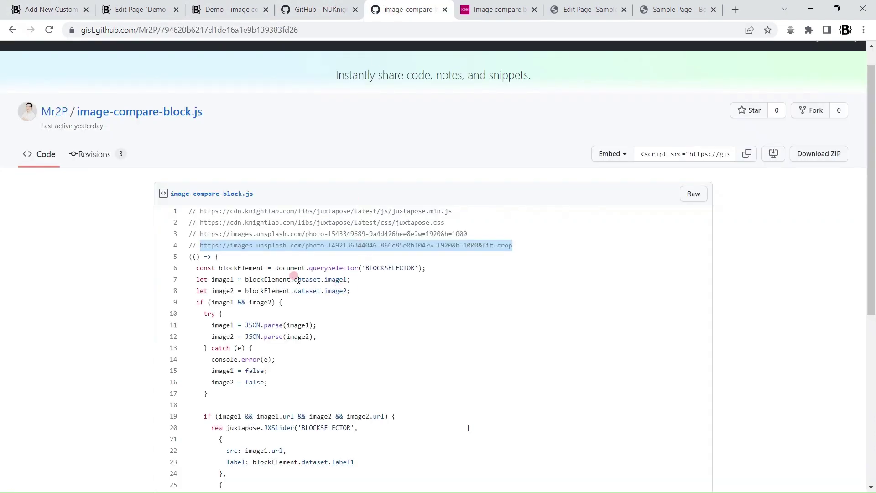
left_click_drag(245, 281, 356, 280)
left_click(209, 259)
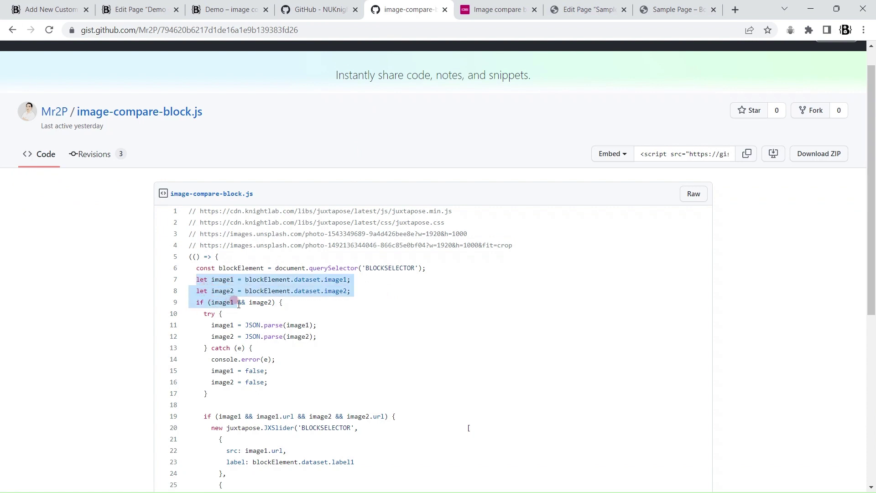
mouse_move(197, 279)
left_mouse_down()
mouse_move(301, 293)
mouse_move(328, 348)
mouse_move(404, 416)
mouse_move(407, 399)
left_mouse_up()
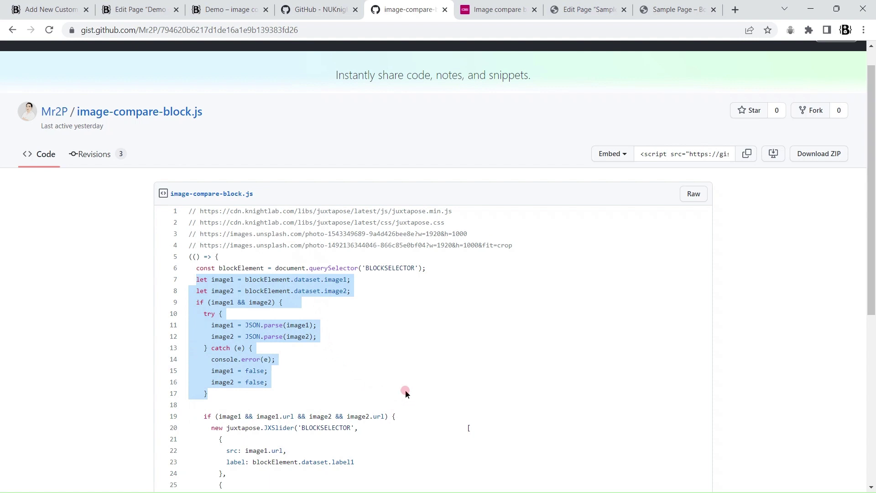
left_click(69, 10)
key("ctrl+v")
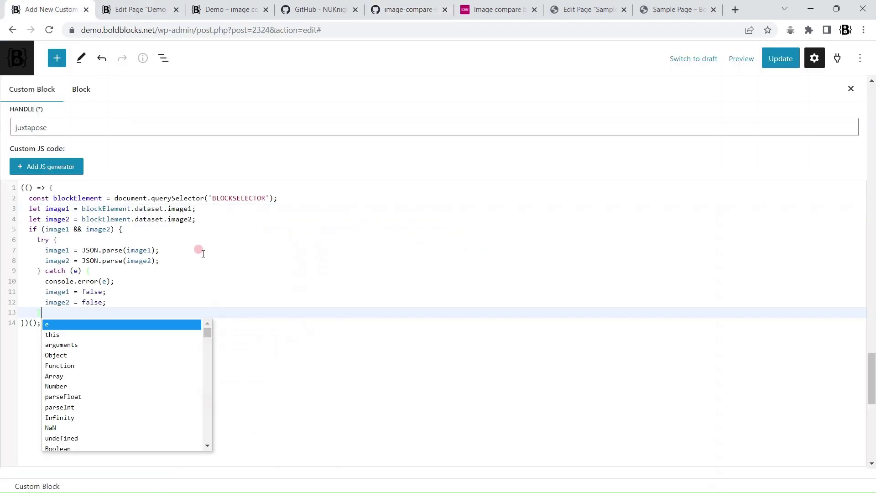
type("}")
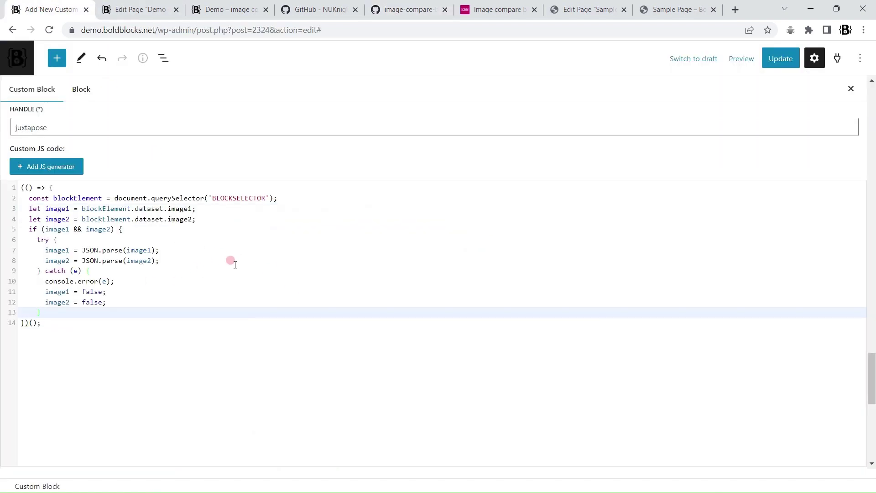
key("Return")
type("}")
left_click(78, 250)
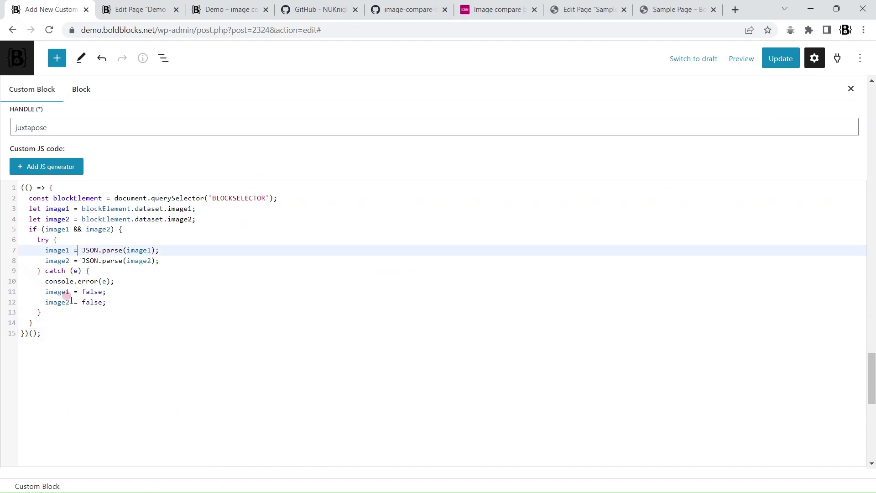
left_click(68, 311)
key("Return")
key("Return")
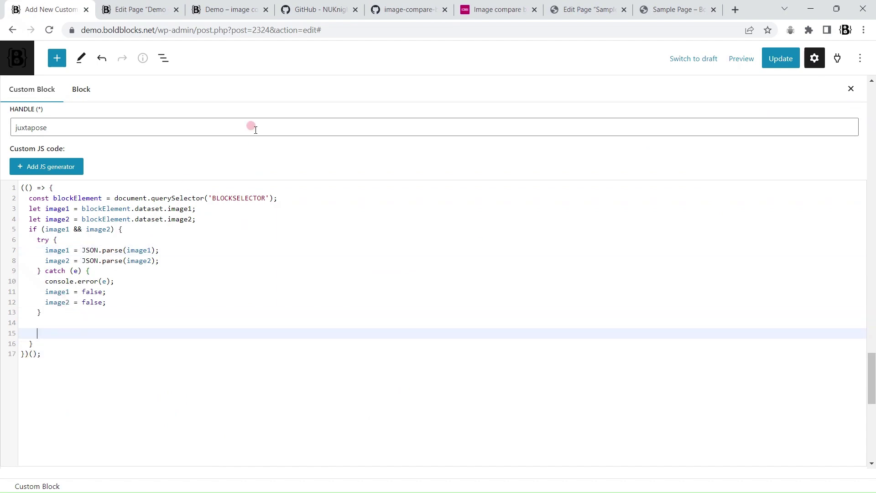
- Add the gist's 'if (image1.url && image2.url)' check with an open line inside it
left_click(407, 10)
scroll(287, 288, "down", 2)
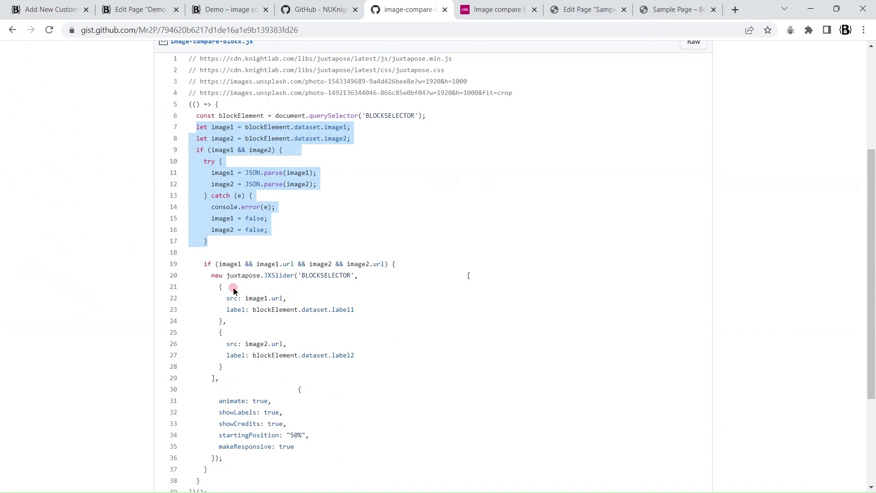
left_click_drag(199, 262, 414, 269)
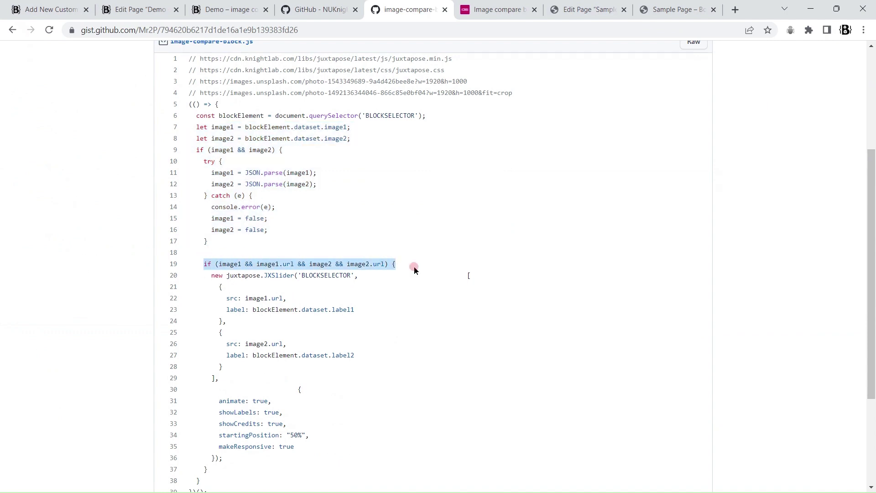
left_click(52, 10)
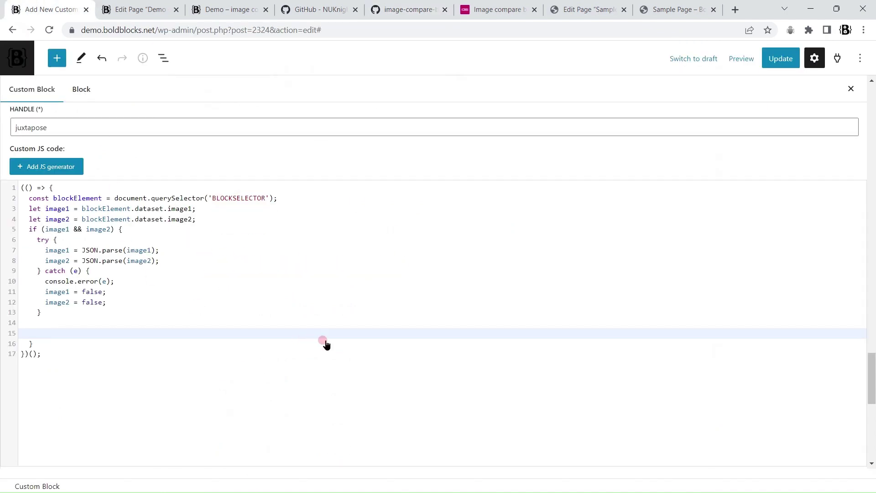
key("ctrl+v")
key("Escape")
key("Return")
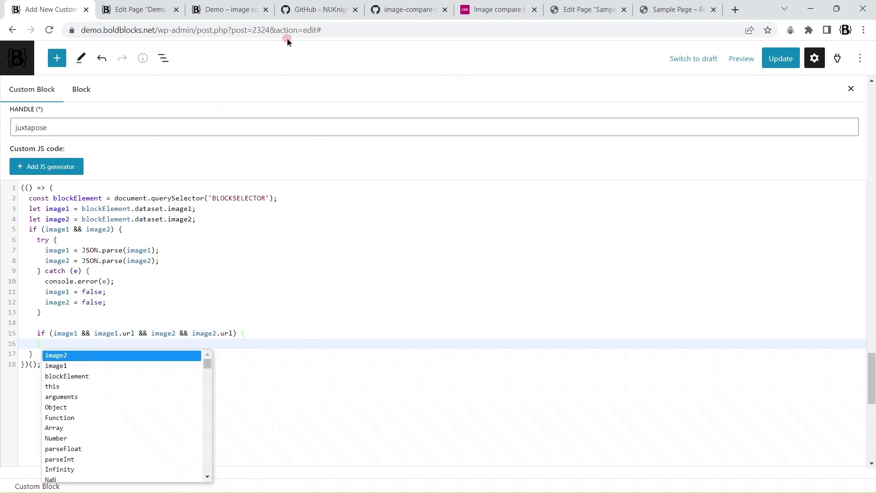
left_click(409, 10)
- Paste the README's JXSlider example inside the if block and format the code
left_click(392, 252)
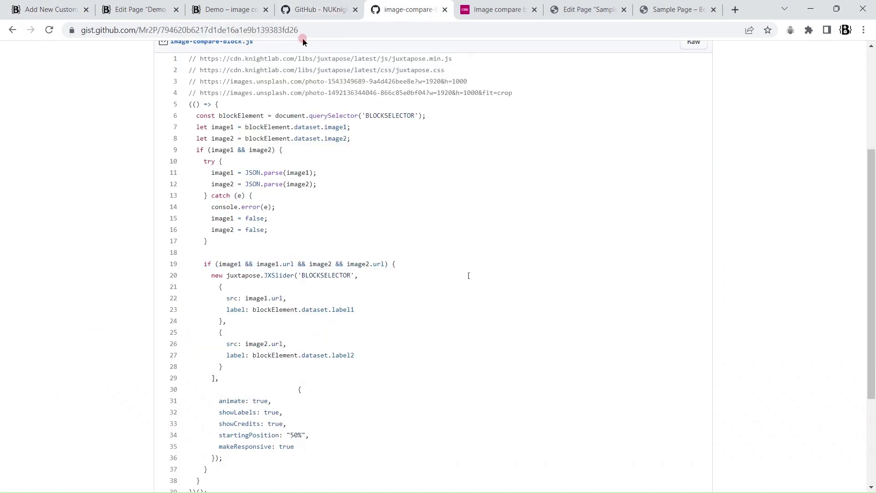
left_click(318, 9)
scroll(385, 215, "down", 2)
scroll(385, 225, "down", 4)
left_click_drag(157, 210, 216, 229)
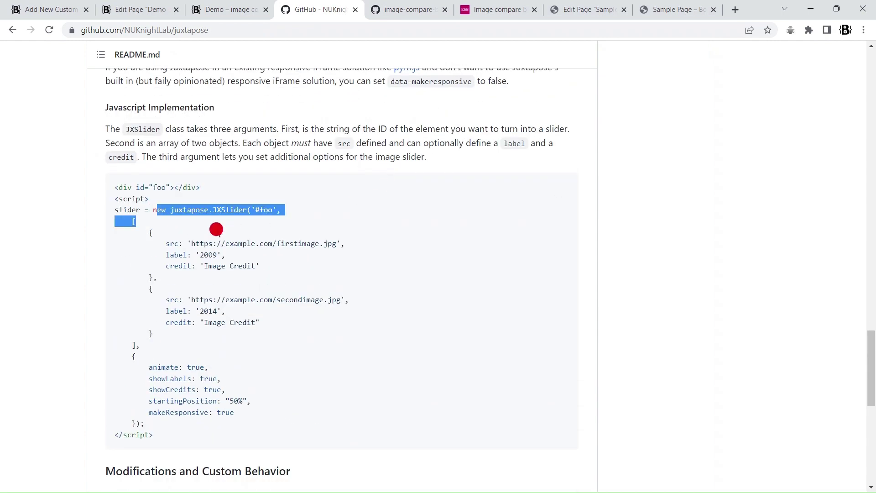
left_click(157, 229)
left_click_drag(152, 210, 167, 424)
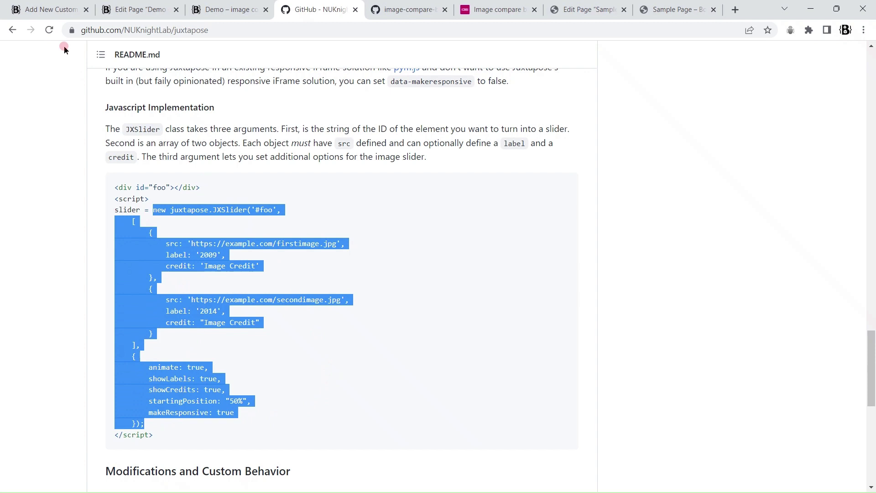
left_click(51, 10)
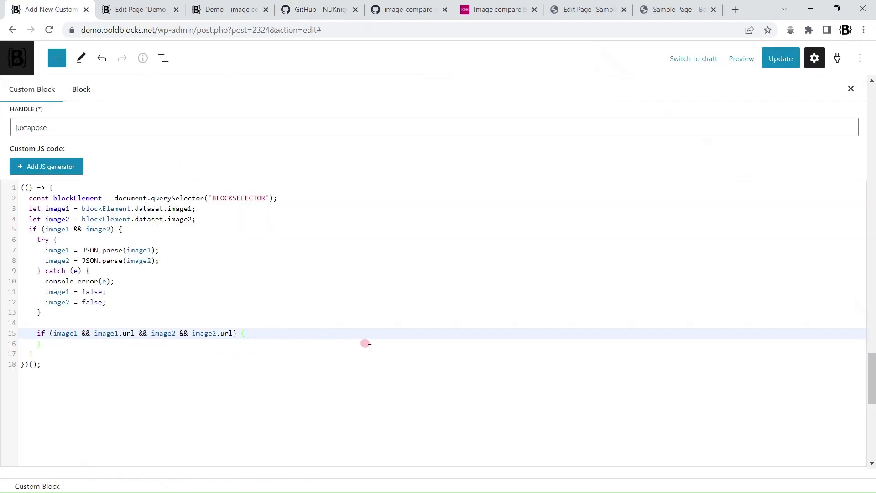
key("Return")
key("ctrl+v")
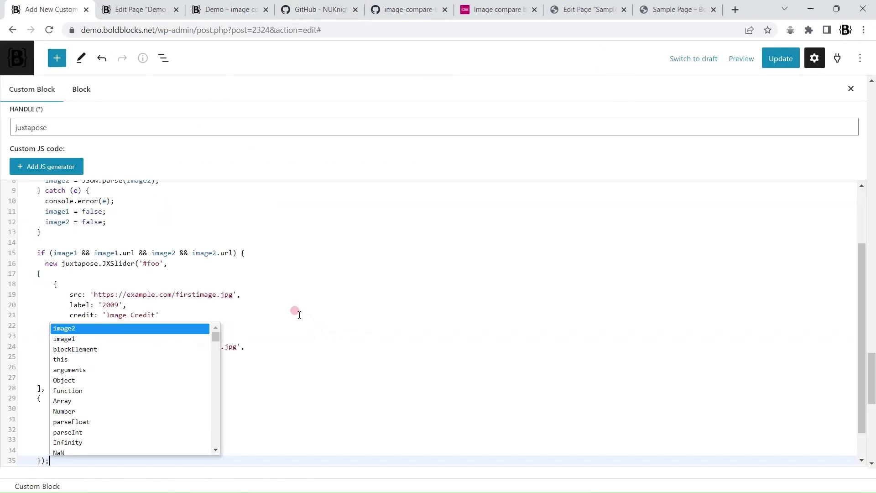
left_click(190, 312)
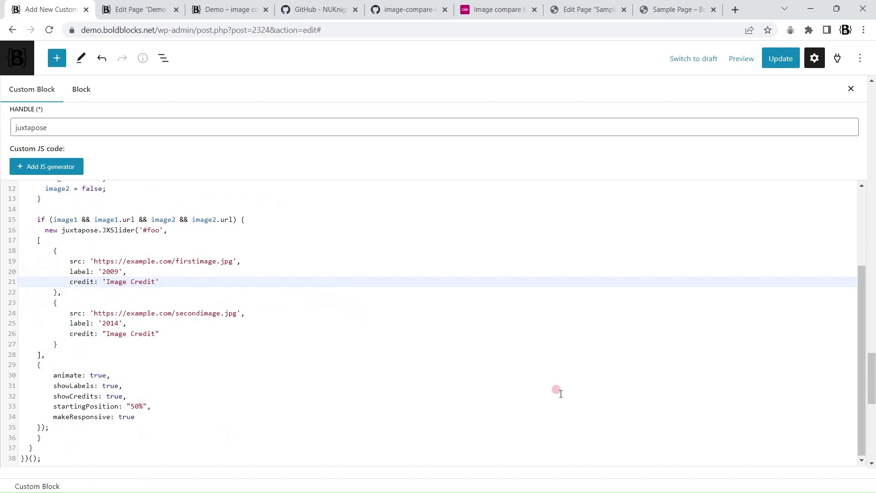
scroll(762, 434, "down", 2)
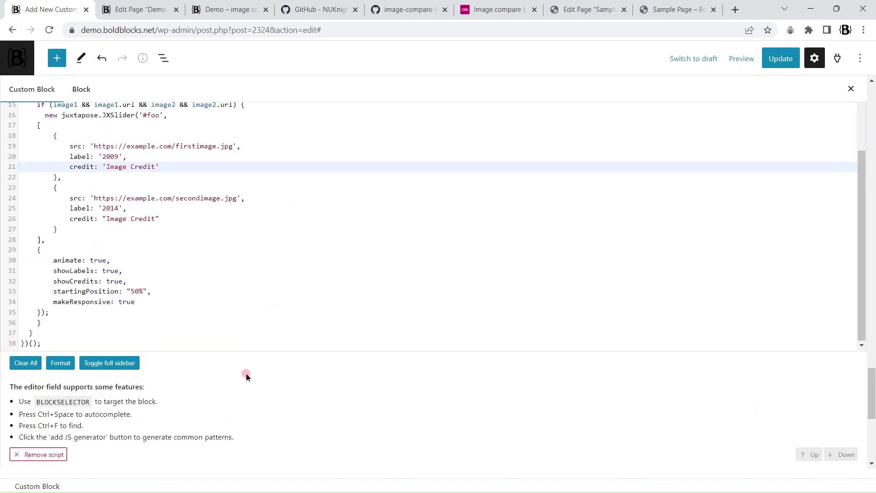
left_click(60, 363)
scroll(244, 263, "up", 2)
scroll(189, 247, "down", 2)
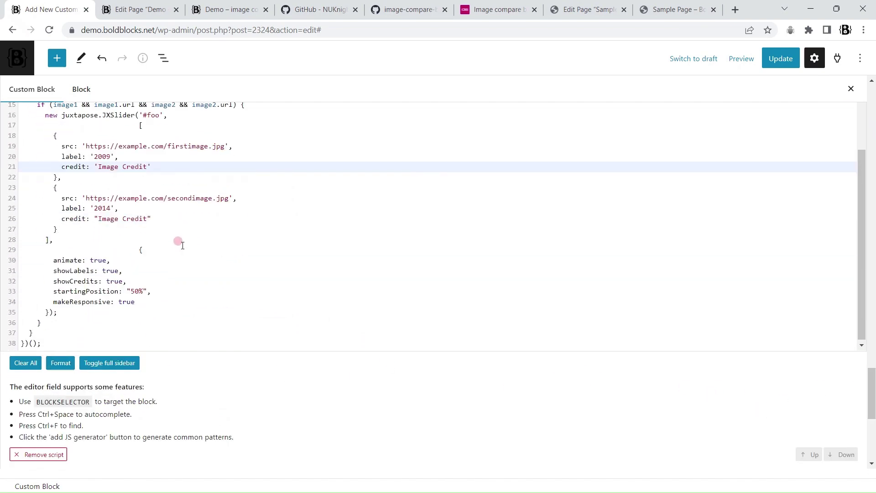
scroll(169, 248, "up", 2)
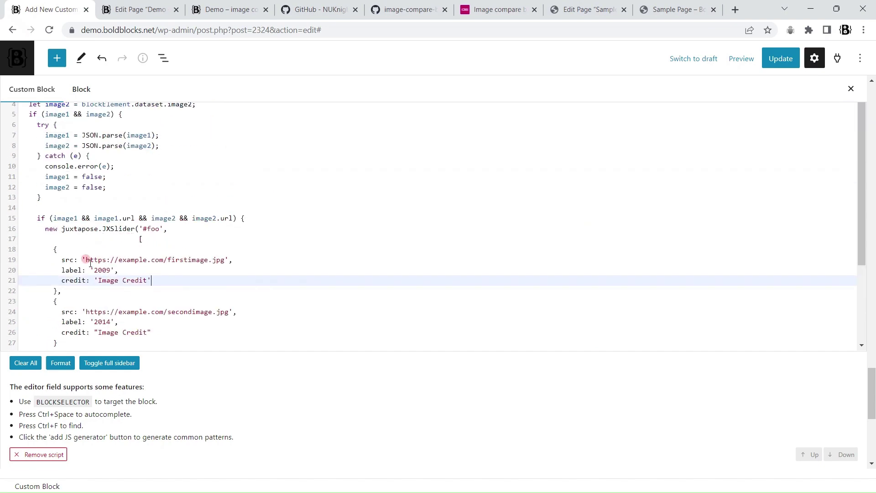
- Replace the '#foo' slider selector with BLOCKSELECTOR
left_click_drag(85, 258, 210, 252)
scroll(210, 252, "up", 3)
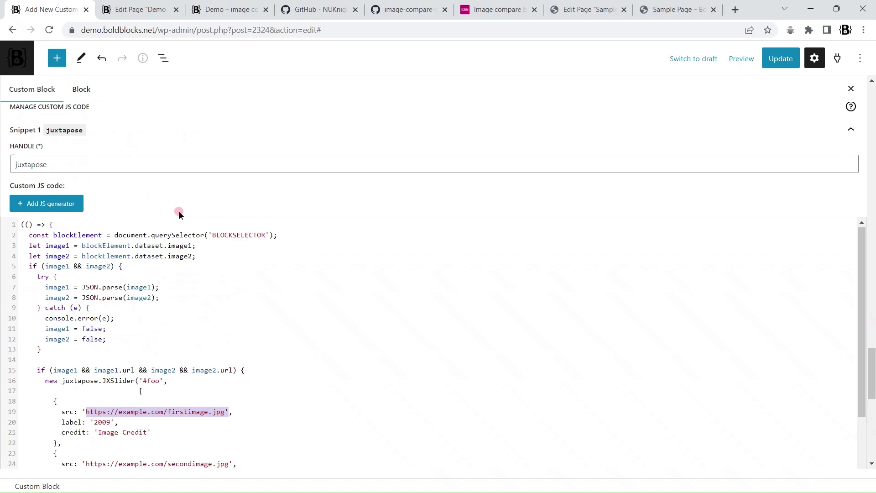
double_click(227, 231)
scroll(227, 233, "down", 2)
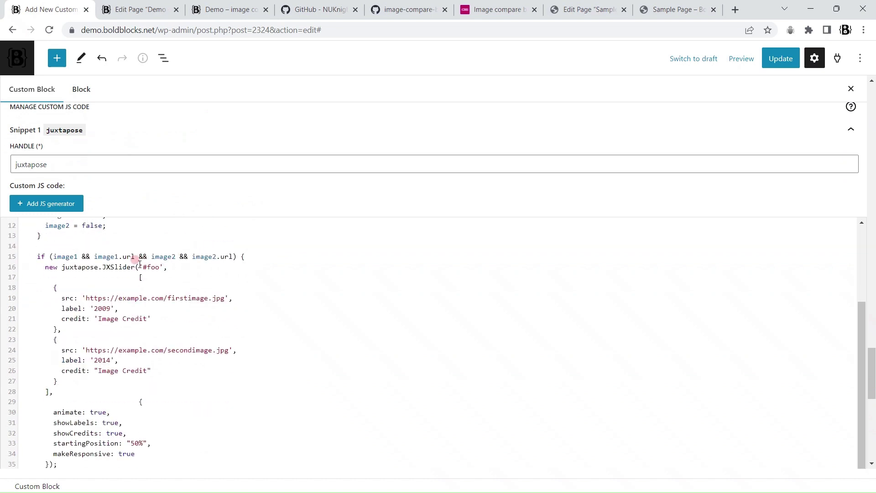
left_click_drag(141, 266, 162, 267)
type("BLOCKSELECTOR")
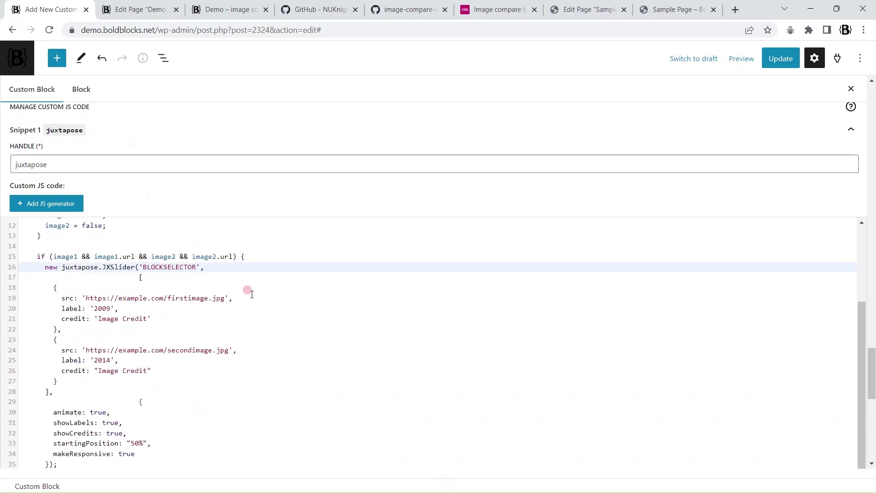
scroll(216, 358, "down", 2)
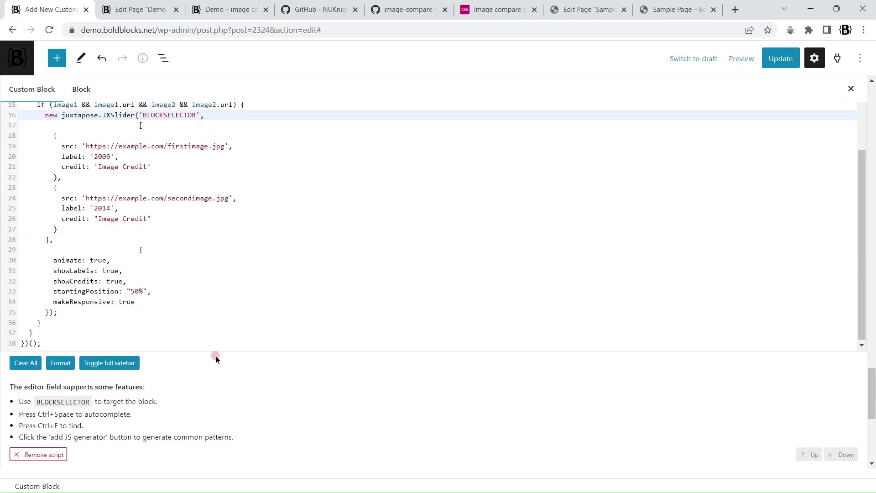
left_click_drag(42, 403, 156, 402)
left_click(372, 325)
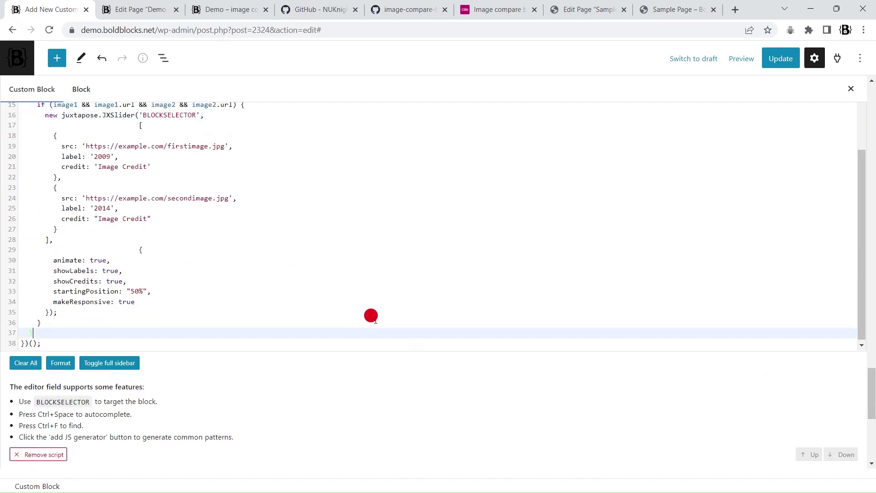
scroll(255, 268, "up", 2)
scroll(256, 268, "up", 1)
- Replace the two example image URLs with image1.url and image2.url
left_click(115, 260)
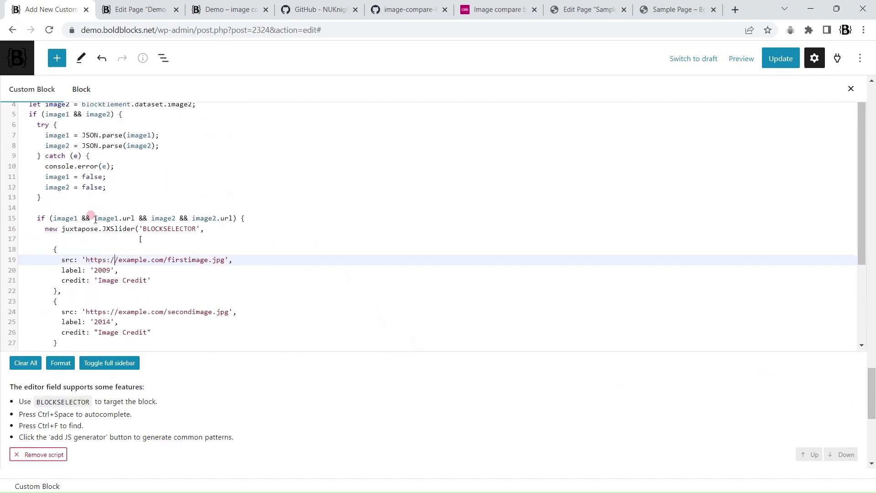
left_click_drag(95, 218, 133, 219)
key("ctrl+c")
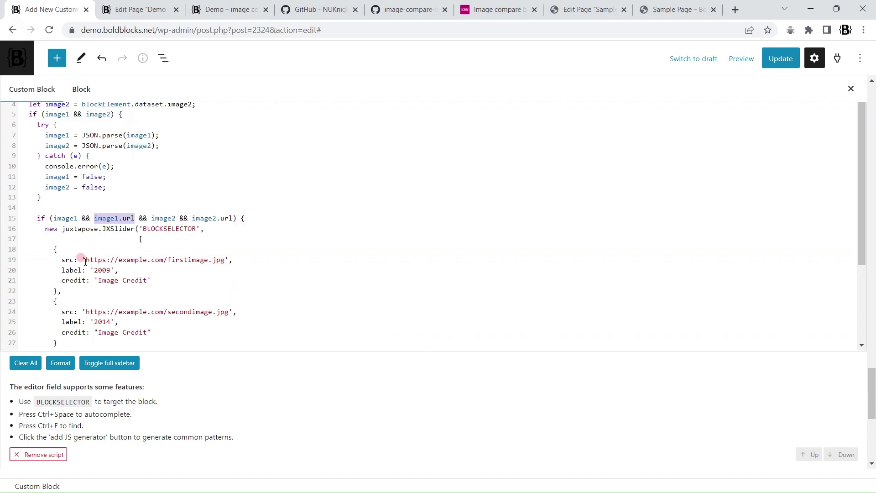
left_click(81, 260)
left_click(229, 260, "shift")
key("ctrl+v")
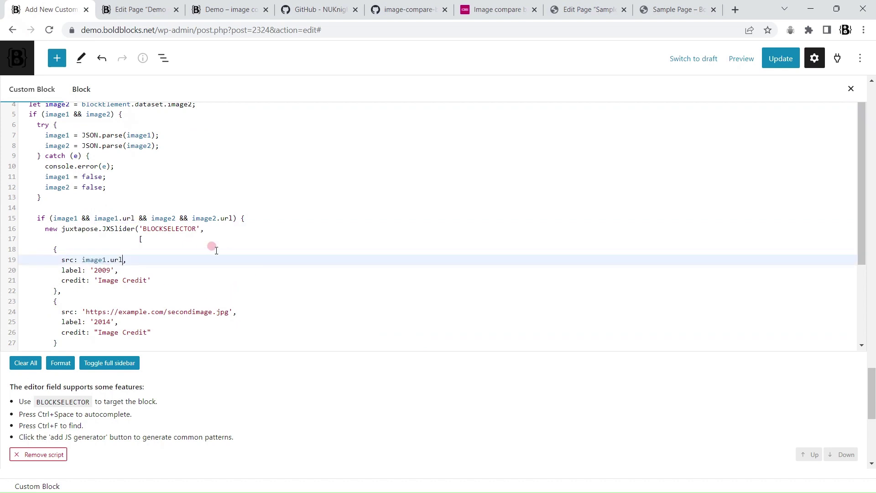
left_click_drag(192, 218, 233, 219)
key("ctrl+c")
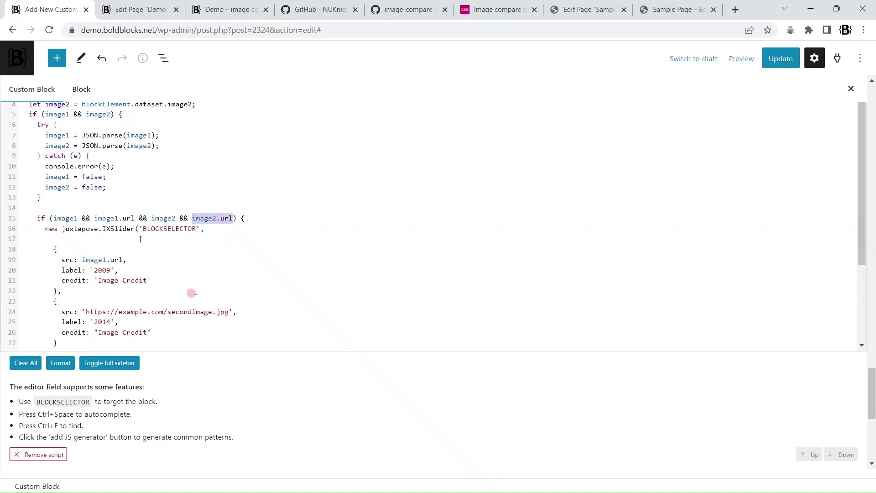
left_click(81, 312)
left_click(231, 312, "shift")
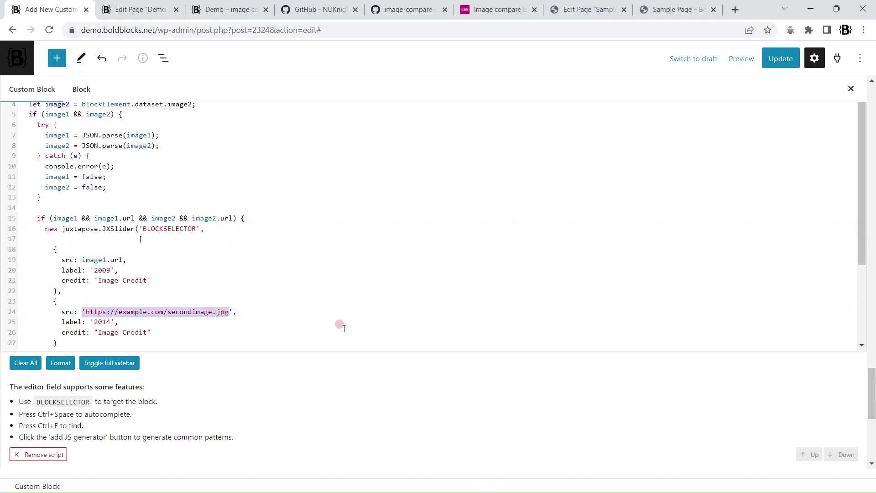
key("ctrl+v")
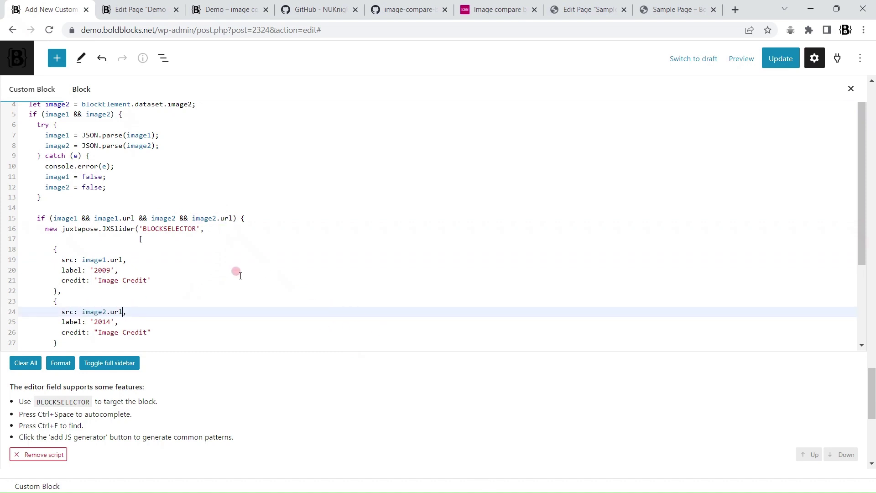
scroll(239, 275, "down", 3)
scroll(236, 283, "up", 3)
scroll(233, 296, "down", 3)
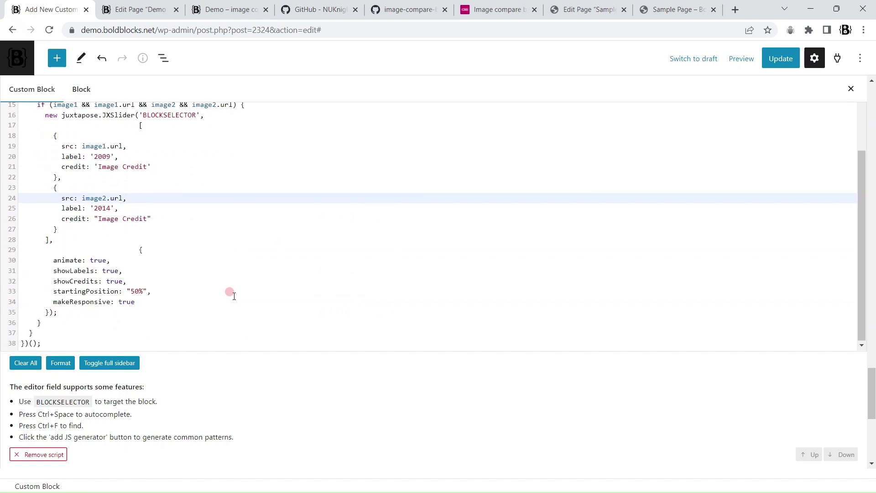
scroll(233, 296, "up", 3)
- Save the block, then test the 2009/2014 Eiffel Tower slider on the reloaded demo page
left_click(769, 59)
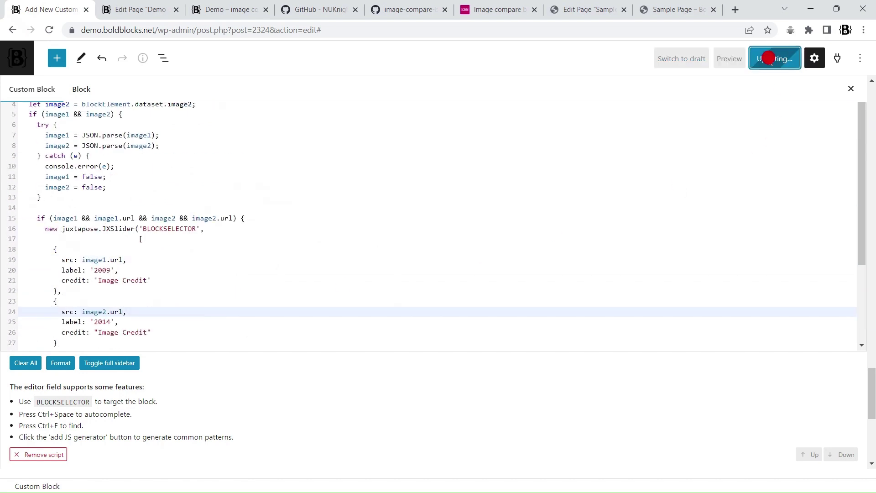
left_click(218, 7)
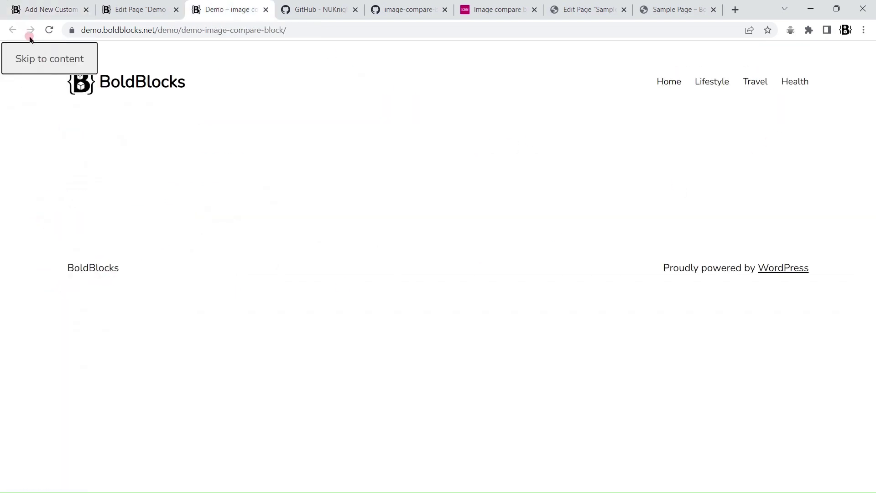
left_click(48, 30)
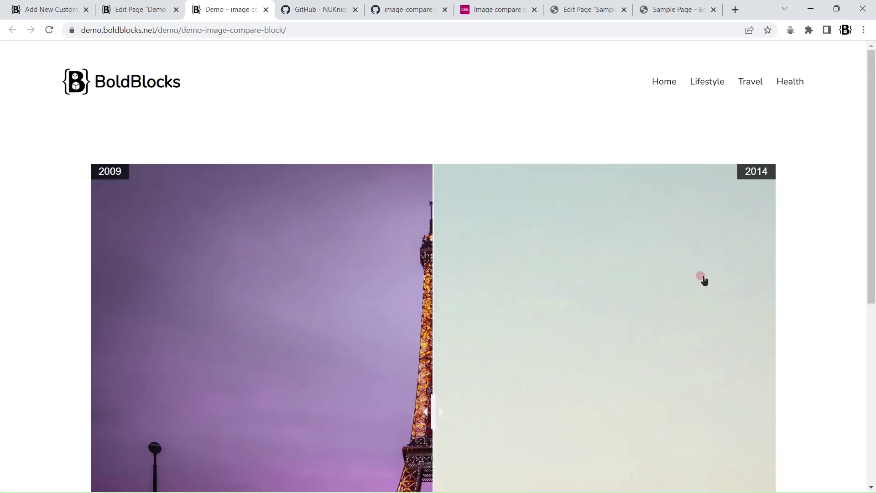
scroll(703, 279, "down", 5)
scroll(703, 280, "up", 5)
left_click_drag(433, 411, 577, 412)
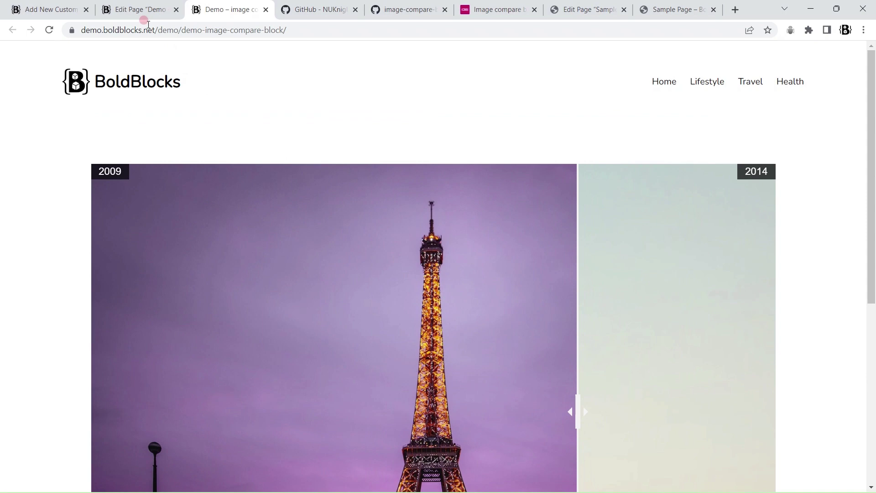
left_click(48, 9)
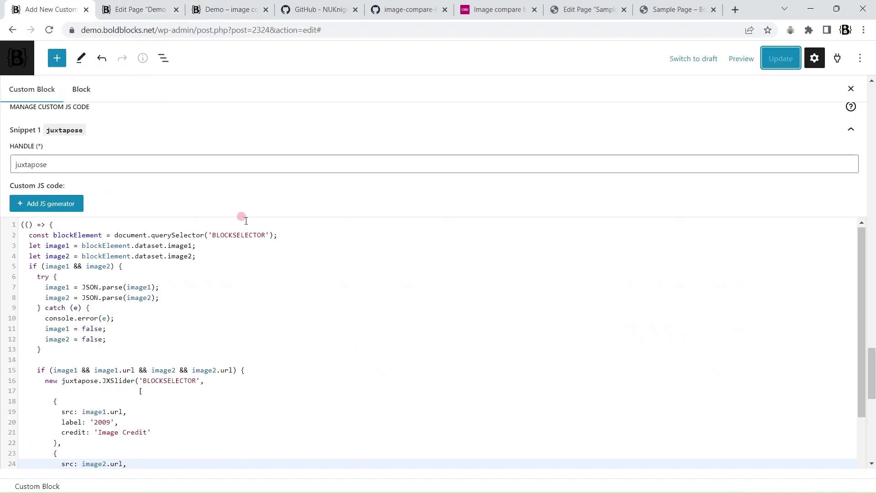
scroll(245, 219, "down", 3)
- Replace the '2009' and '2014' labels with image1.dataset.label1 and label2
left_click(114, 308)
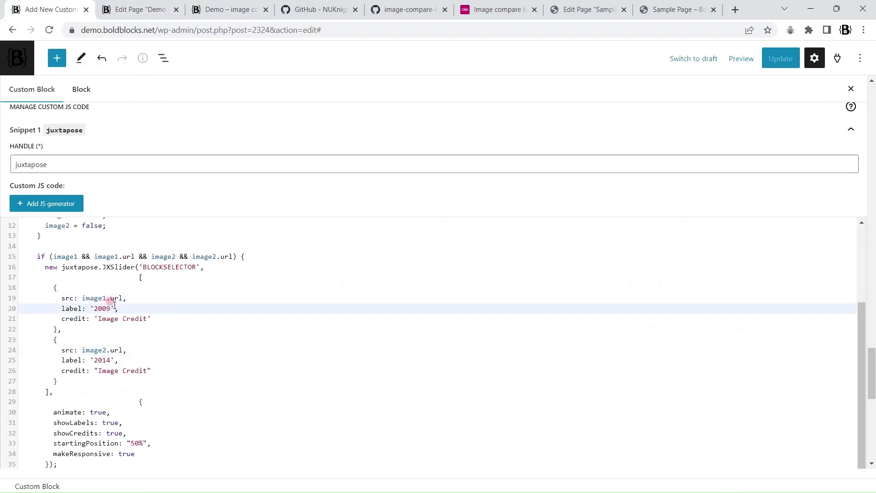
double_click(111, 307)
type("image1")
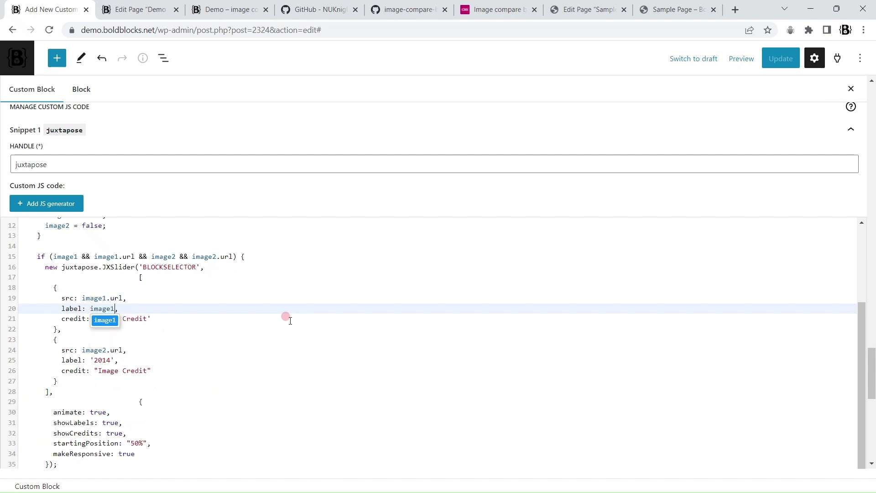
type(".dataset.label1")
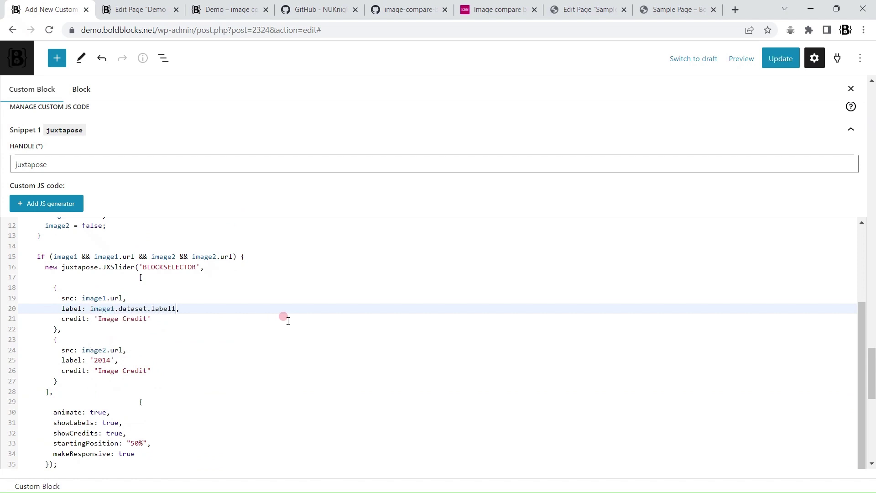
left_click_drag(92, 308, 175, 309)
key("ctrl+c")
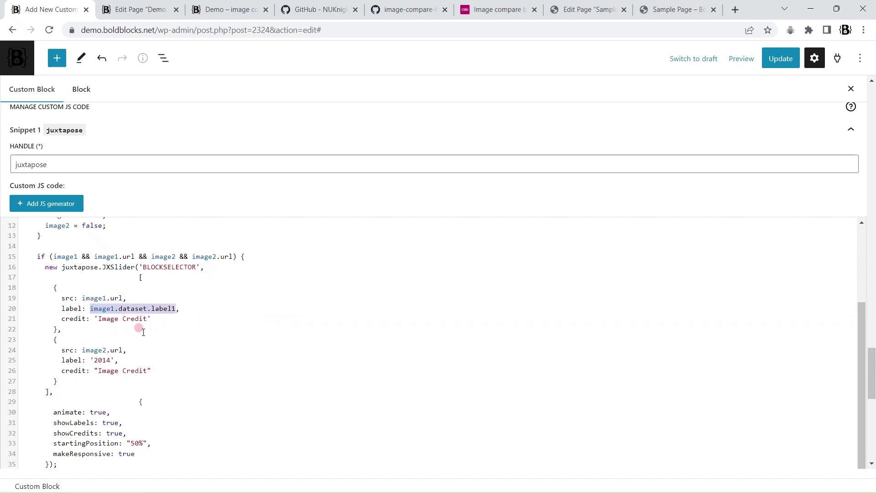
left_click(83, 359)
double_click(103, 360)
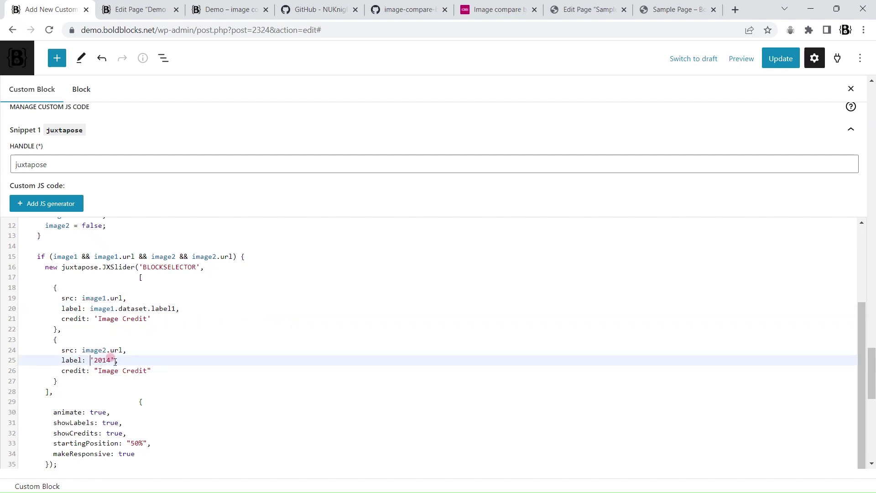
key("ctrl+v")
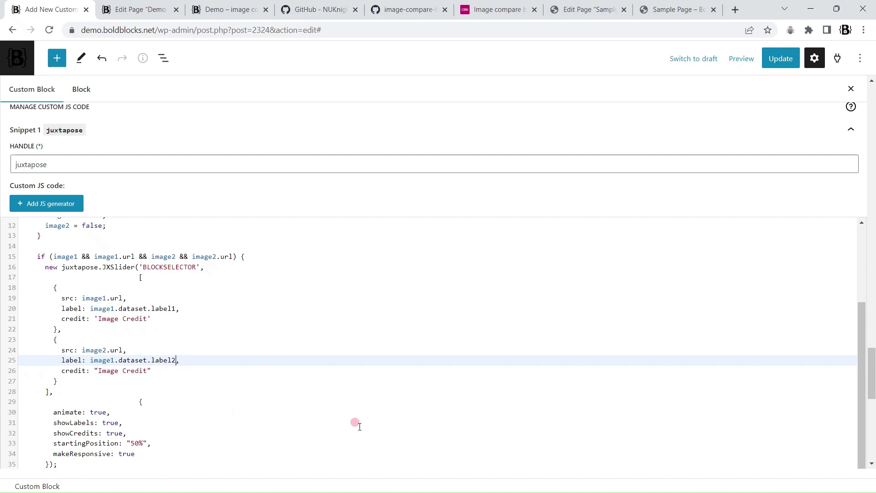
- Delete the credit lines from both slider images
left_click_drag(176, 309, 190, 317)
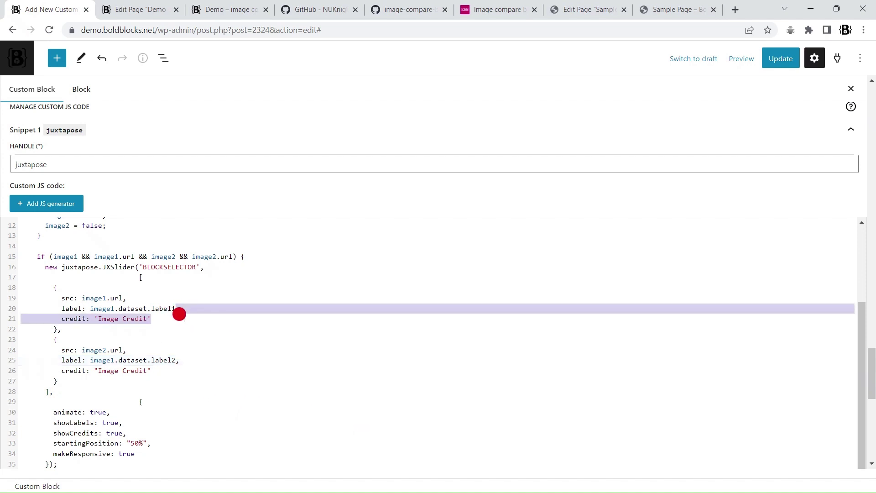
key("BackSpace")
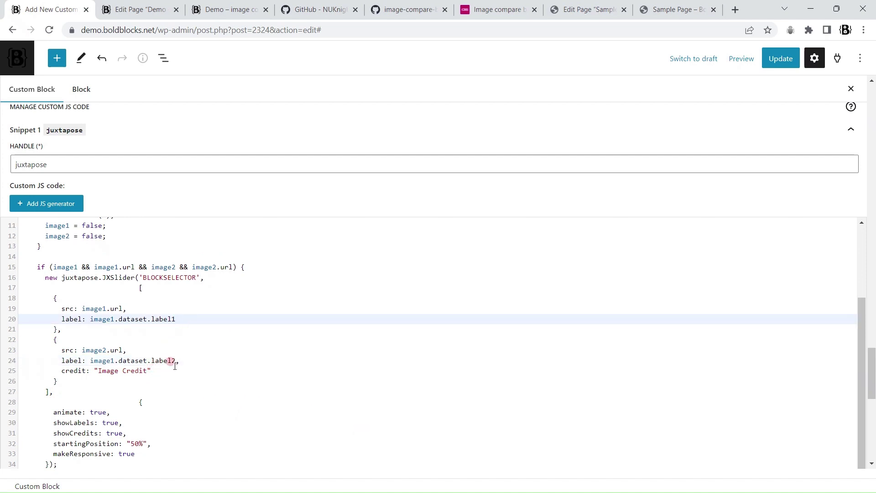
left_click_drag(174, 360, 176, 370)
key("BackSpace")
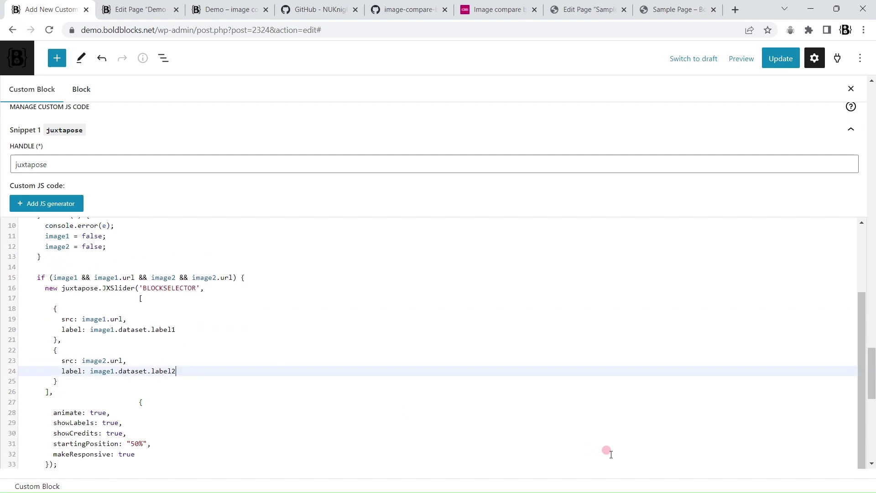
- Save the script, reload the demo page, and open the browser console
left_click(780, 58)
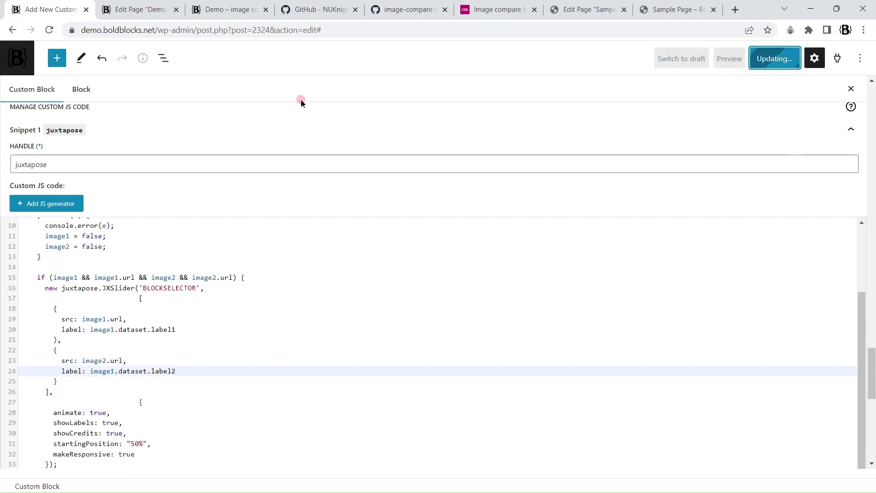
left_click(226, 9)
left_click(49, 30)
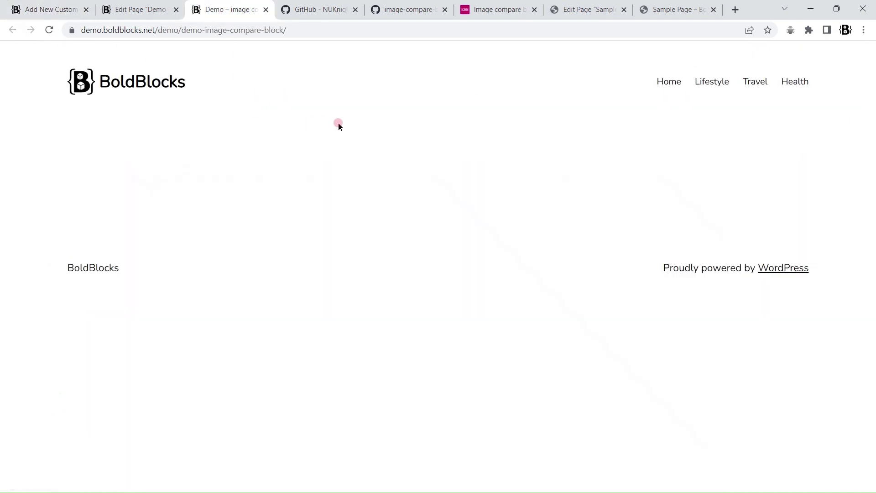
key("ctrl+shift+j")
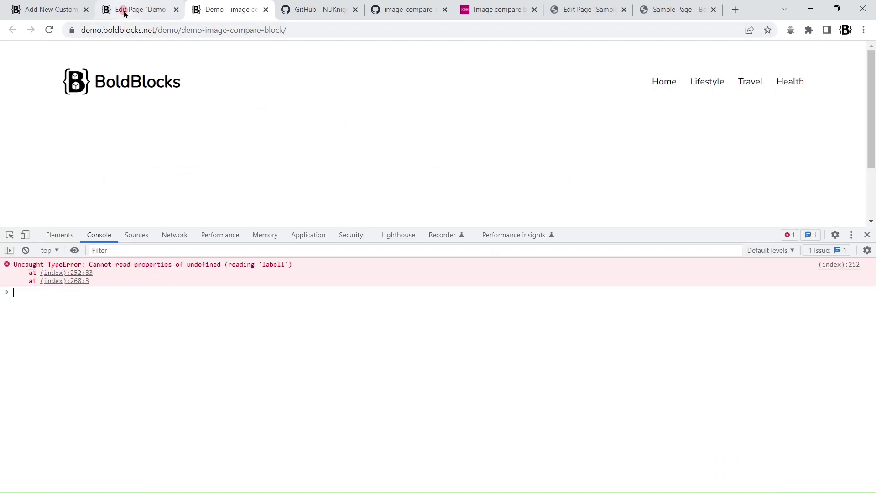
- Change image1 to blockElement in both label lines, then save the script
left_click(80, 5)
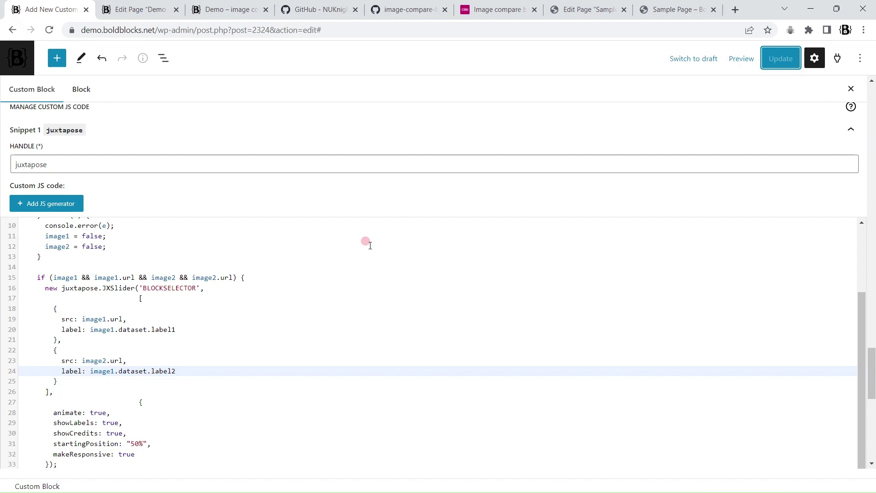
scroll(120, 308, "up", 1)
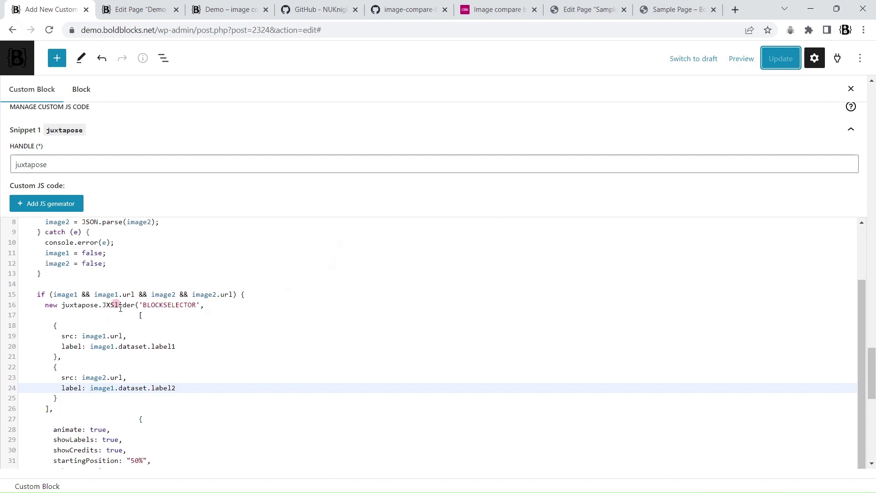
scroll(119, 308, "up", 3)
double_click(108, 245)
key("ctrl+c")
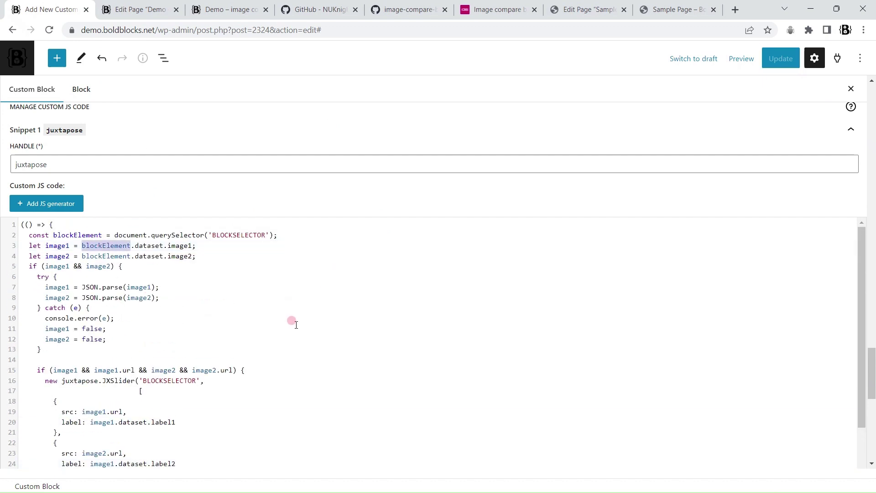
scroll(191, 327, "down", 3)
double_click(101, 329)
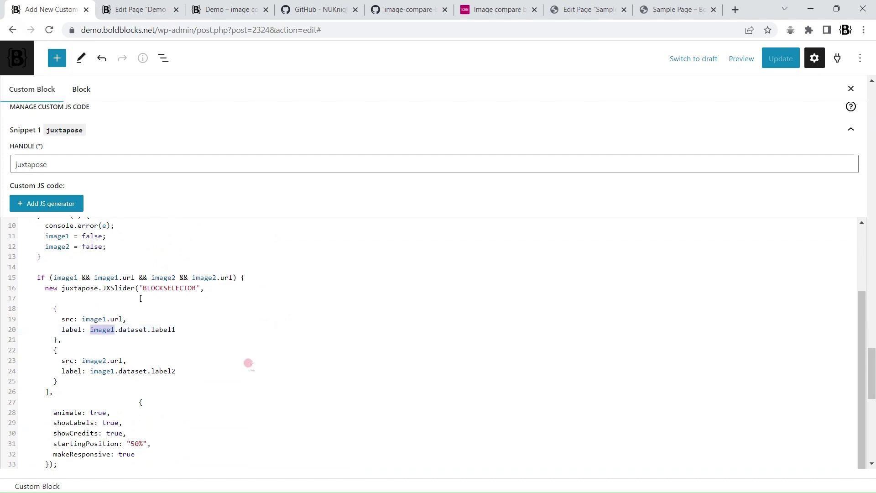
key("ctrl+v")
double_click(99, 371)
key("ctrl+v")
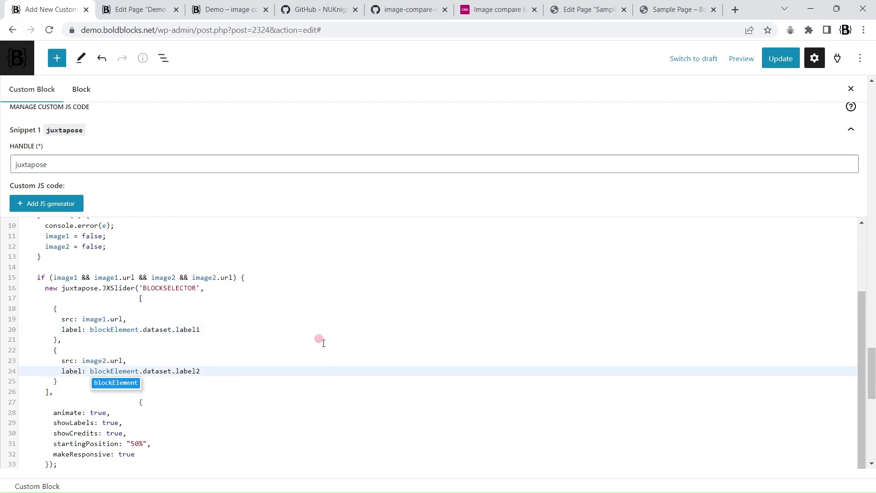
left_click(319, 338)
left_click(798, 60)
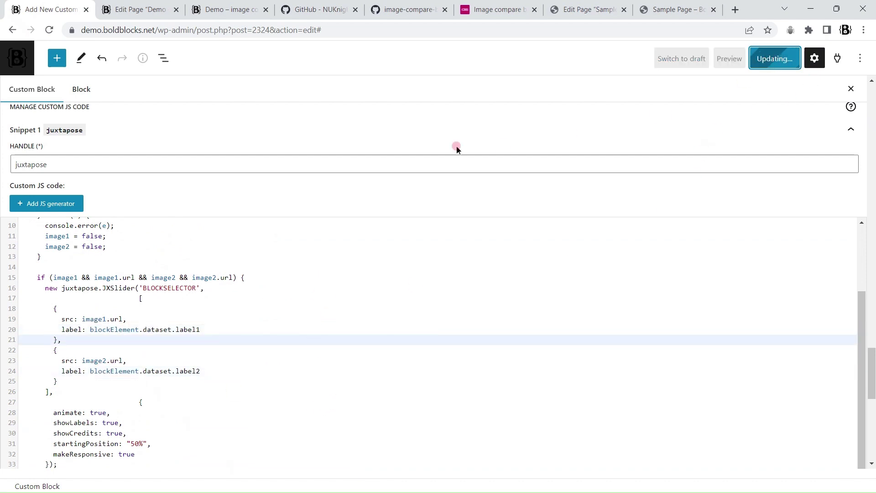
- Reload the demo page, close DevTools, and drag the Night/Daylight slider divider
left_click(233, 9)
left_click(50, 30)
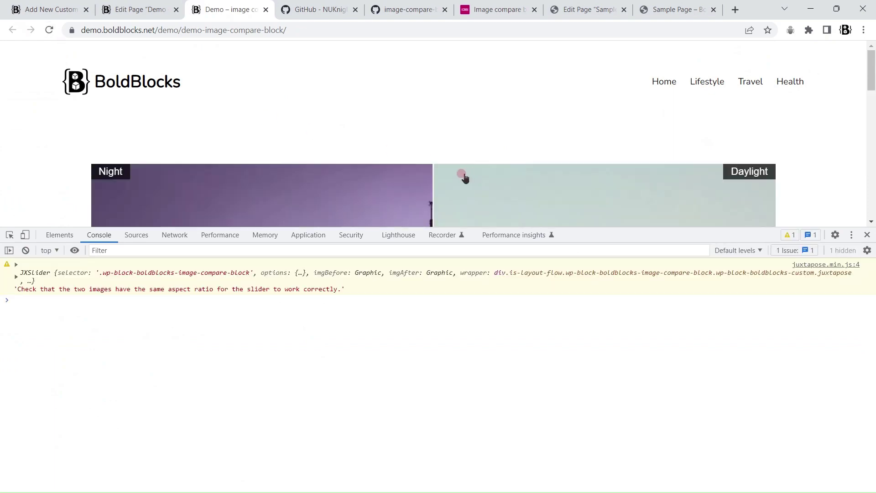
left_click(870, 234)
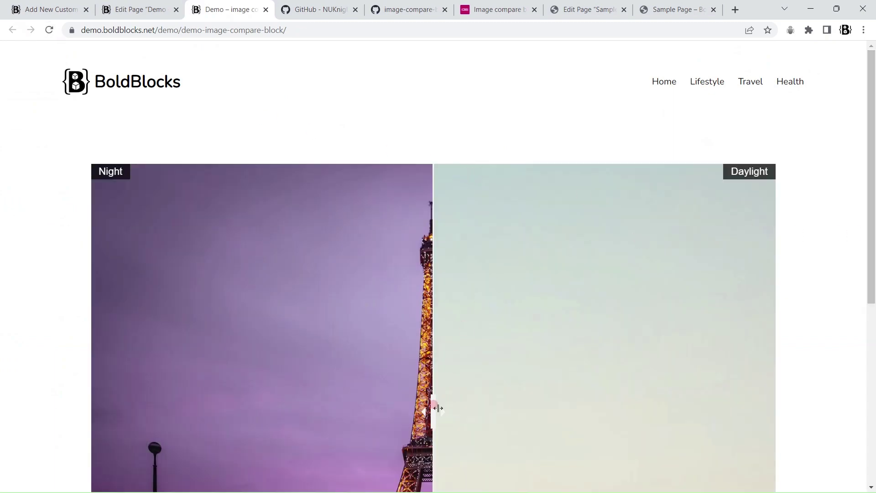
mouse_move(434, 406)
left_mouse_down()
mouse_move(607, 366)
mouse_move(256, 335)
left_mouse_up()
scroll(307, 215, "down", 5)
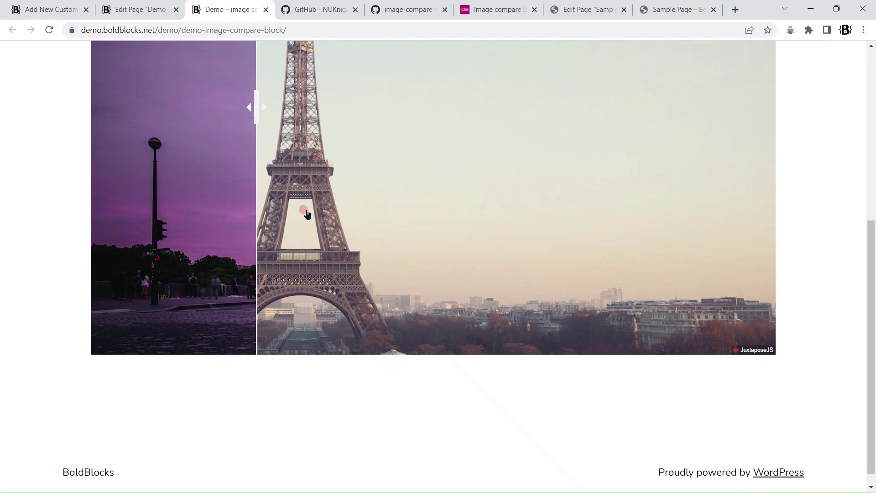
mouse_move(255, 109)
left_mouse_down()
mouse_move(610, 215)
mouse_move(457, 166)
left_mouse_up()
scroll(458, 167, "up", 5)
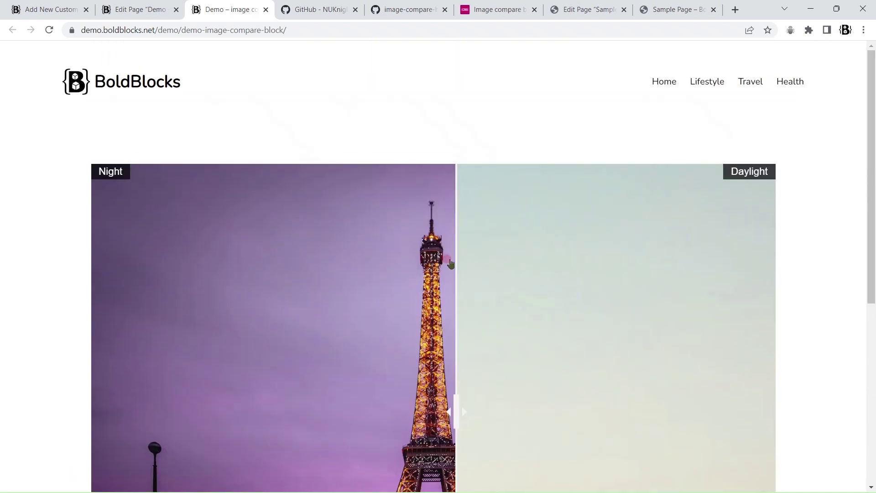
left_click_drag(450, 260, 429, 230)
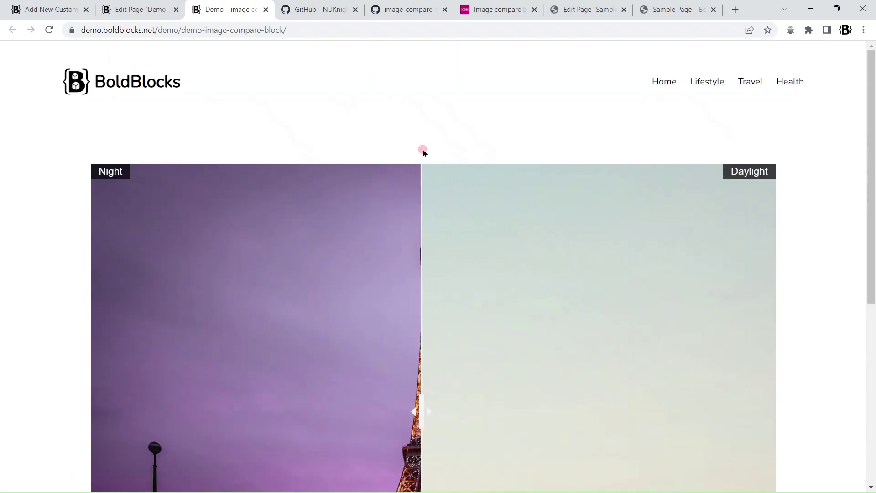